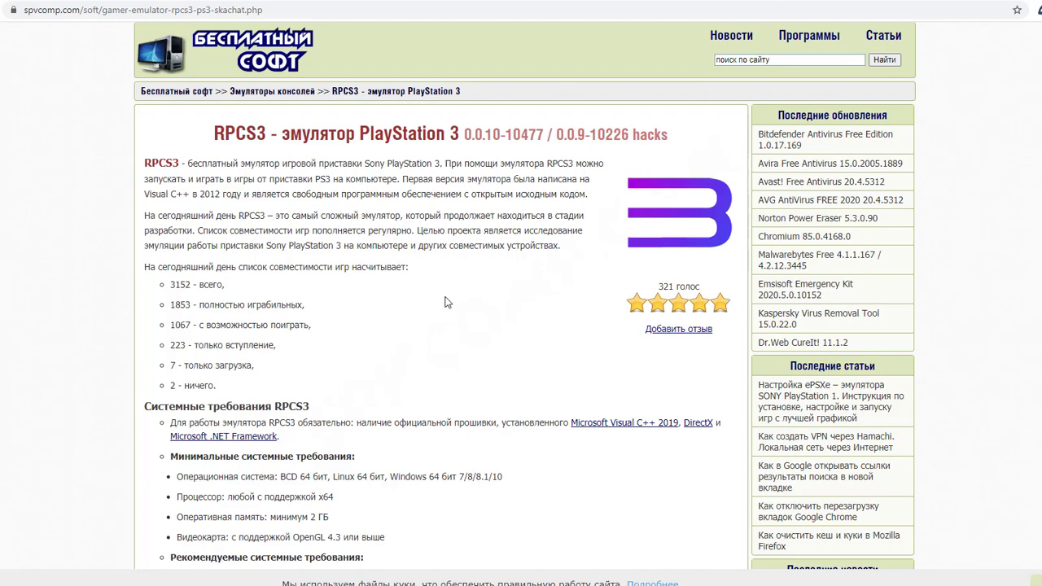
# - Open the download page for the RPCS3 PlayStation 3 emulator from its description page
pyautogui.scroll(-5, 446, 302)
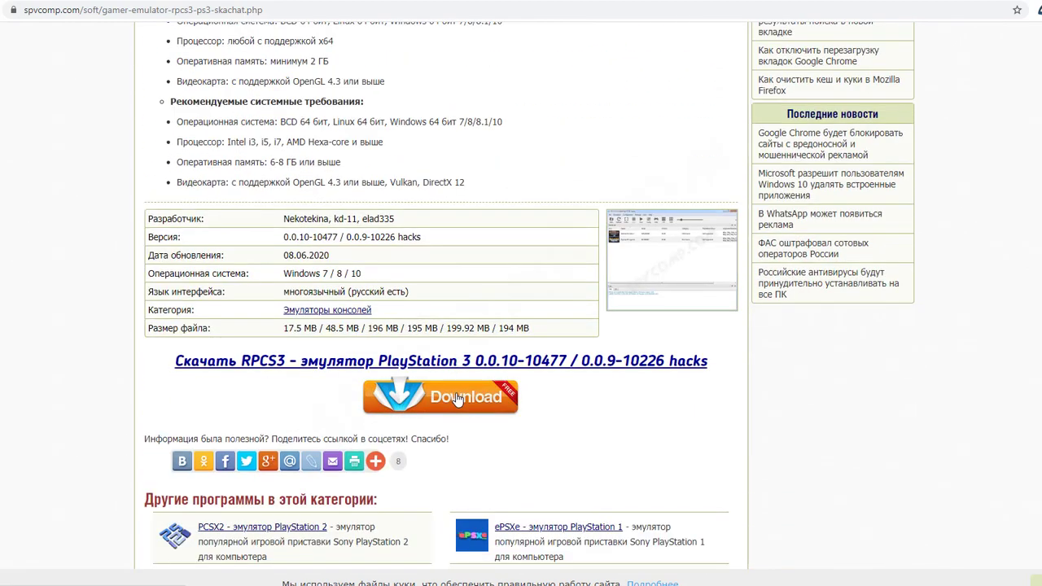
pyautogui.click(450, 398)
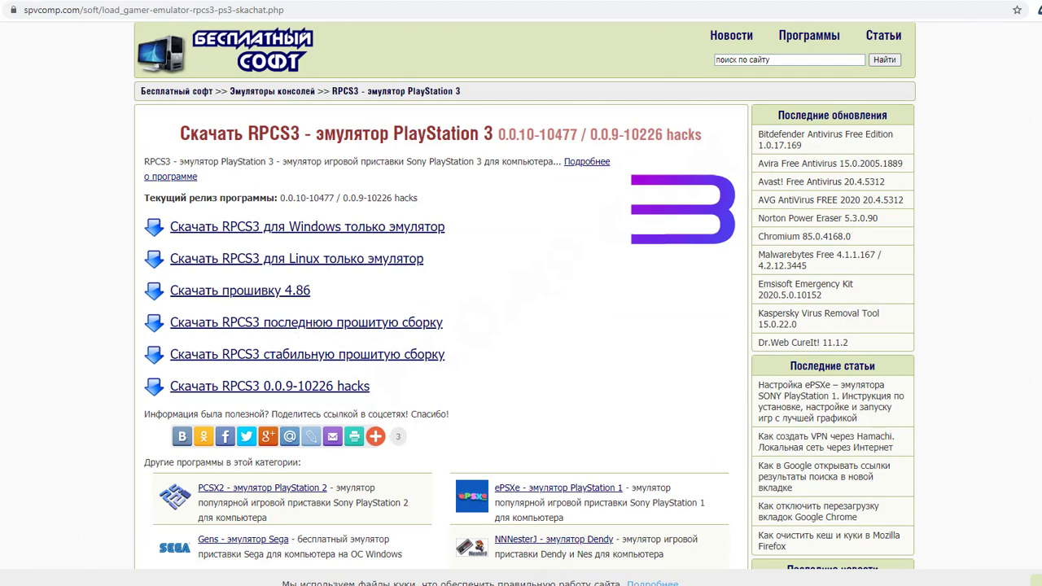
# - Switch to File Explorer and extract Rpcs3-v0.0.10-10477.rar with 7-Zip directly into the current folder on drive C
pyautogui.moveTo(122, 561)
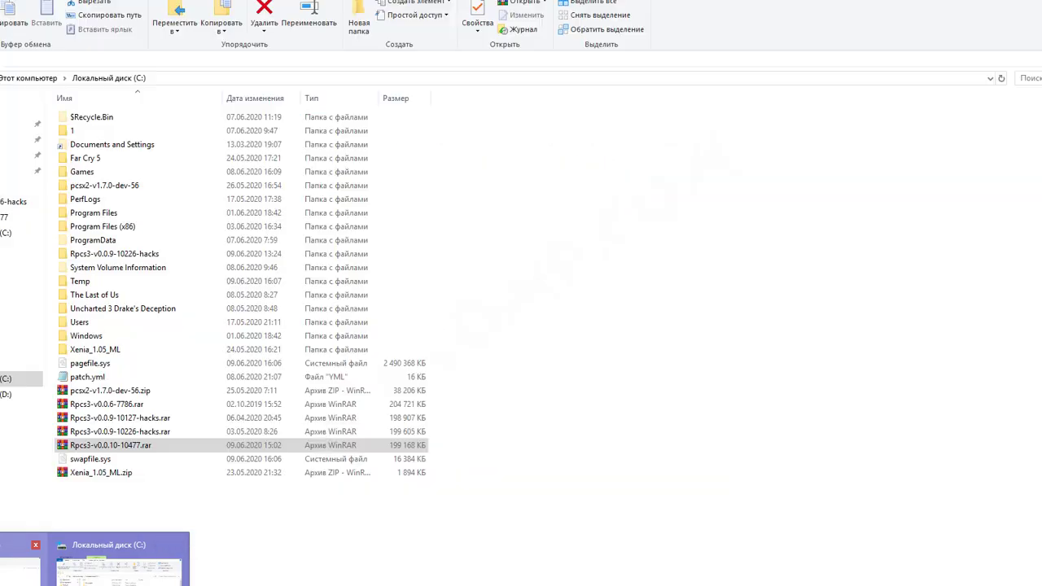
pyautogui.click(135, 451)
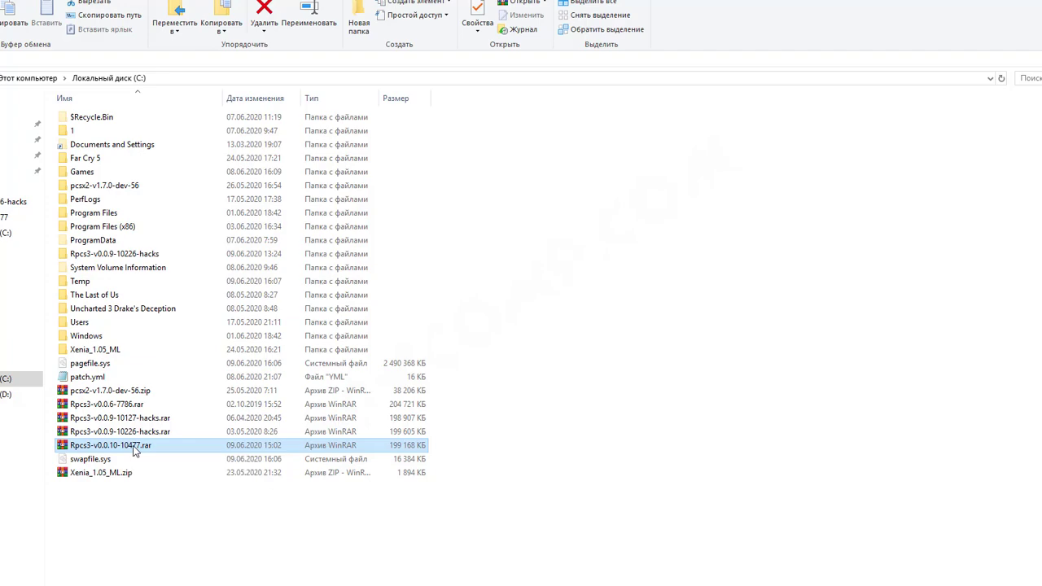
pyautogui.rightClick(134, 447)
pyautogui.moveTo(204, 225)
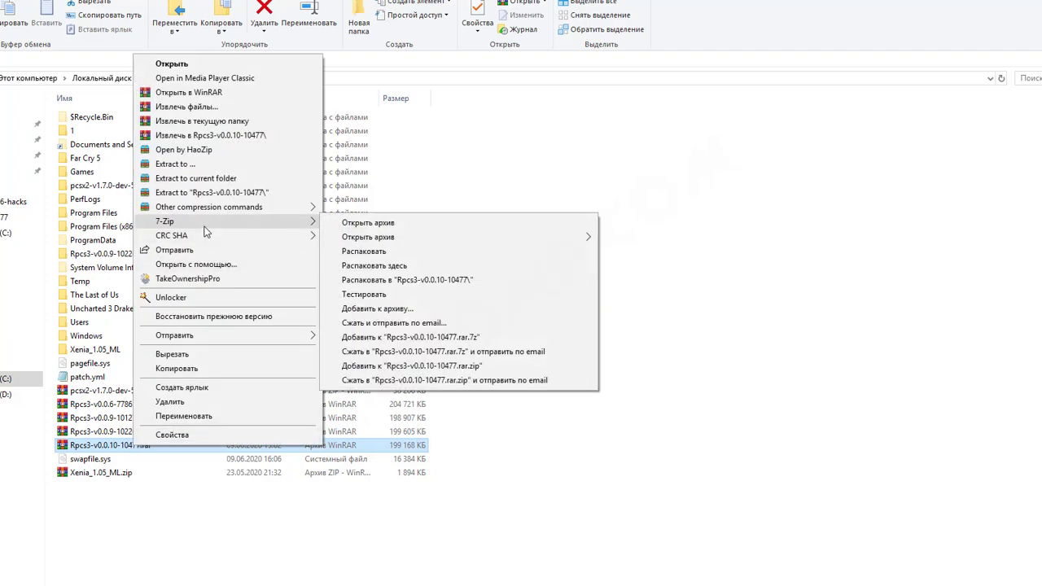
pyautogui.click(369, 266)
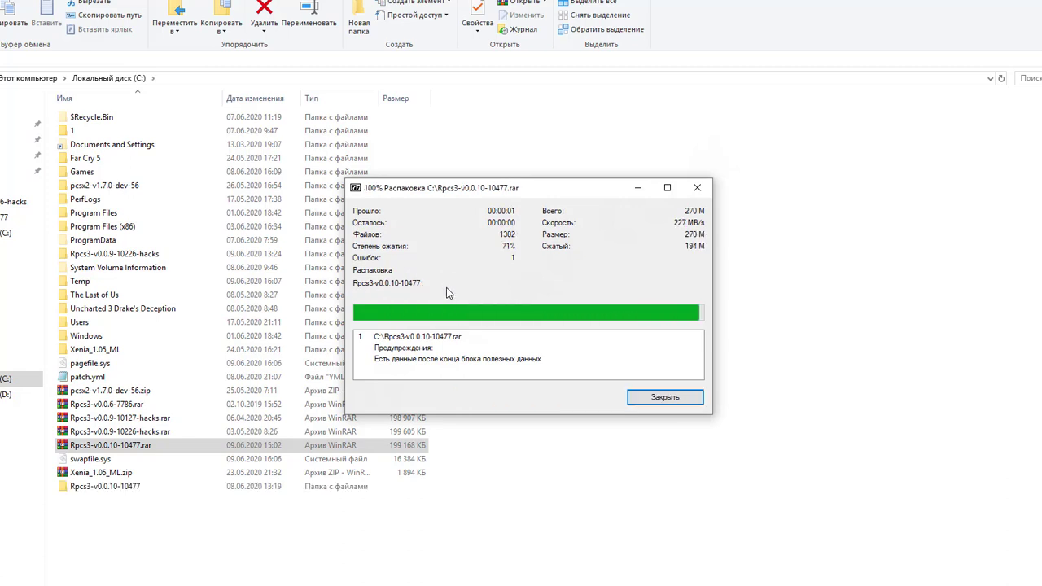
pyautogui.click(663, 398)
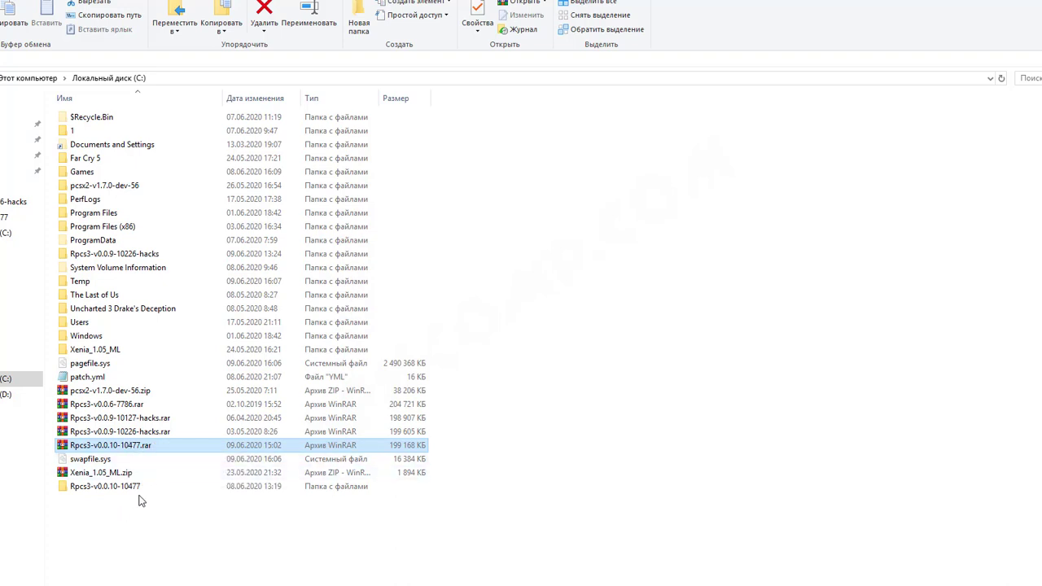
# - Look inside the The Last of Us game folder, then return to the root of drive C
pyautogui.click(110, 299)
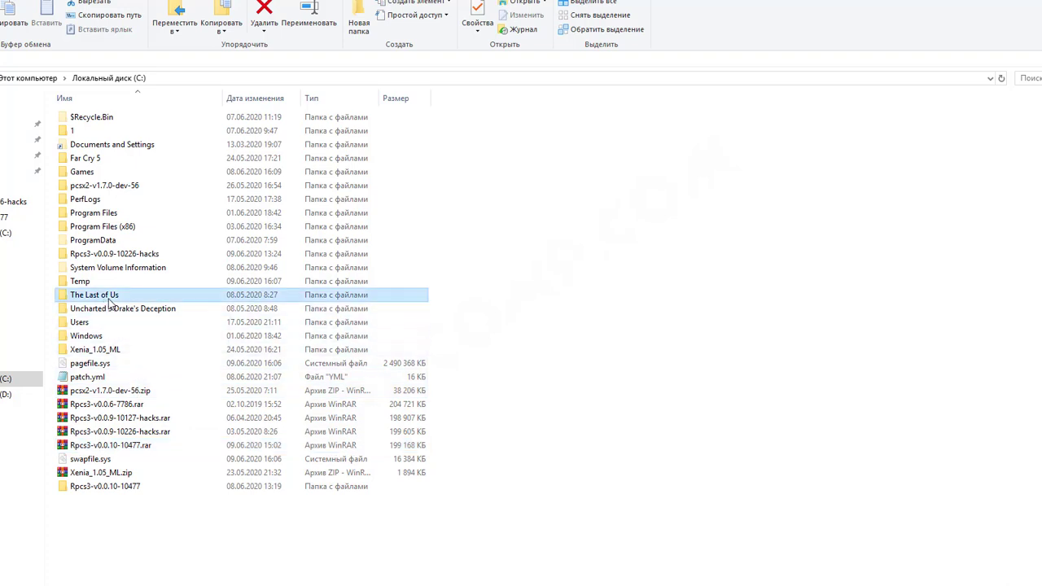
pyautogui.doubleClick(110, 297)
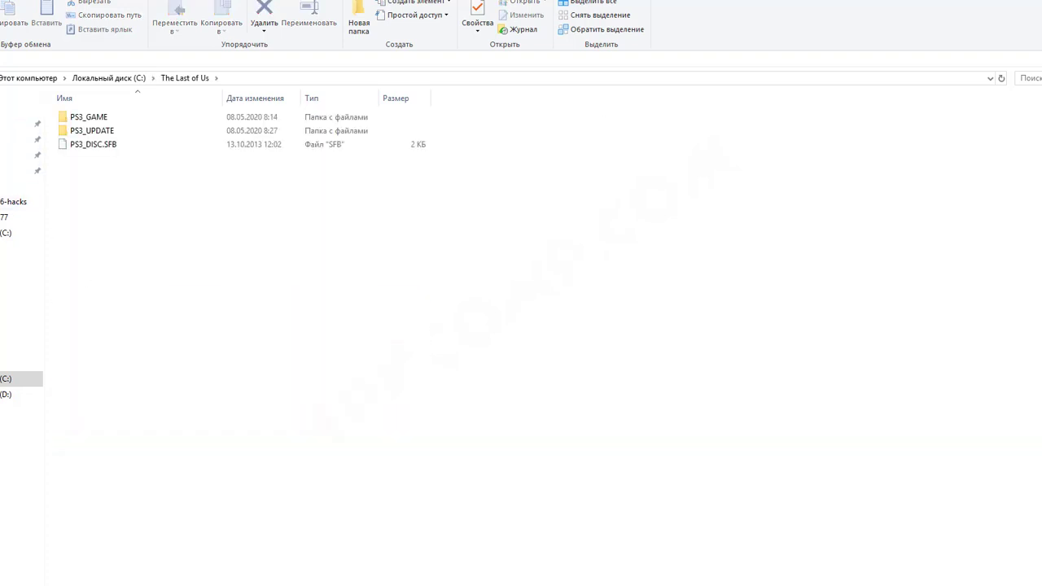
pyautogui.hotkey('alt', 'Up')
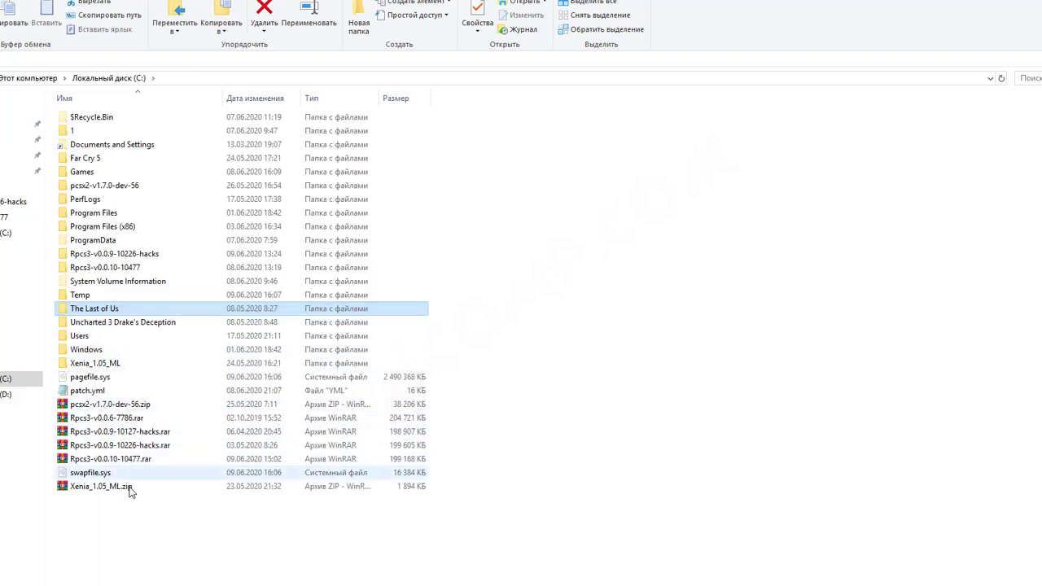
# - Launch rpcs3.exe from the Rpcs3-v0.0.10-10477 folder and accept the welcome notice, confirming the Quickstart guide and not showing it again
pyautogui.doubleClick(128, 271)
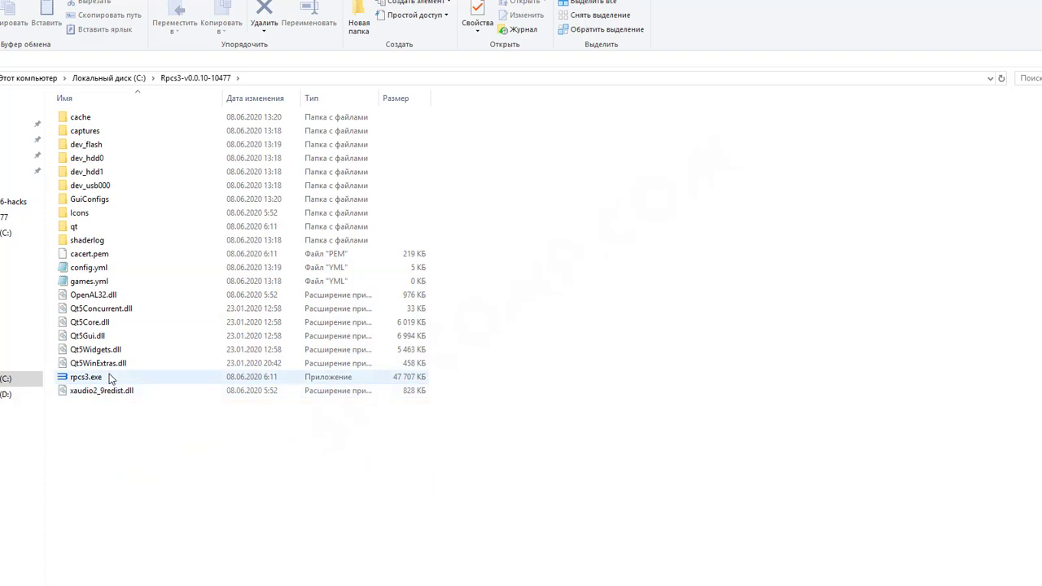
pyautogui.doubleClick(111, 378)
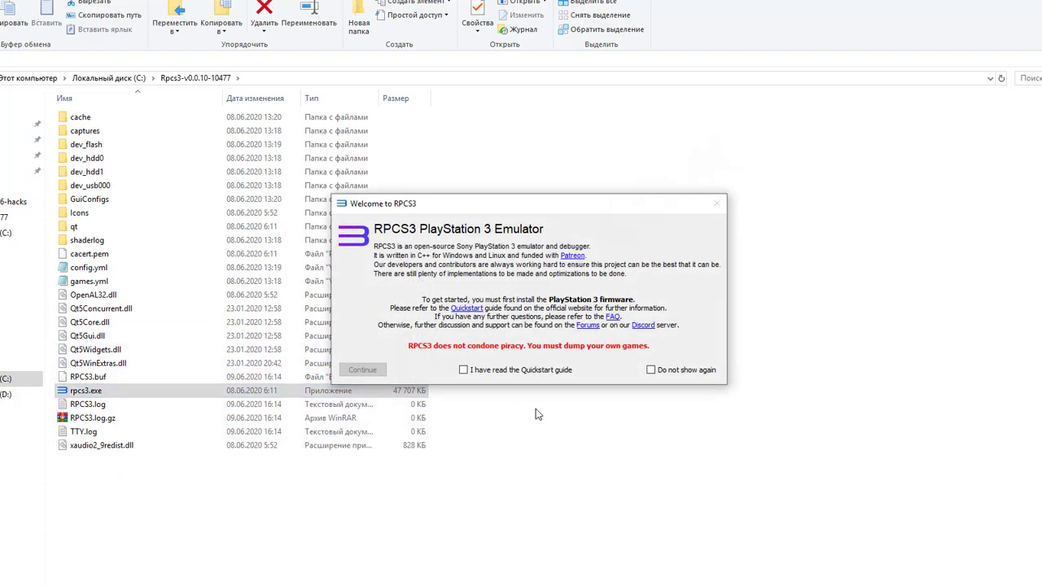
pyautogui.click(464, 369)
pyautogui.click(677, 370)
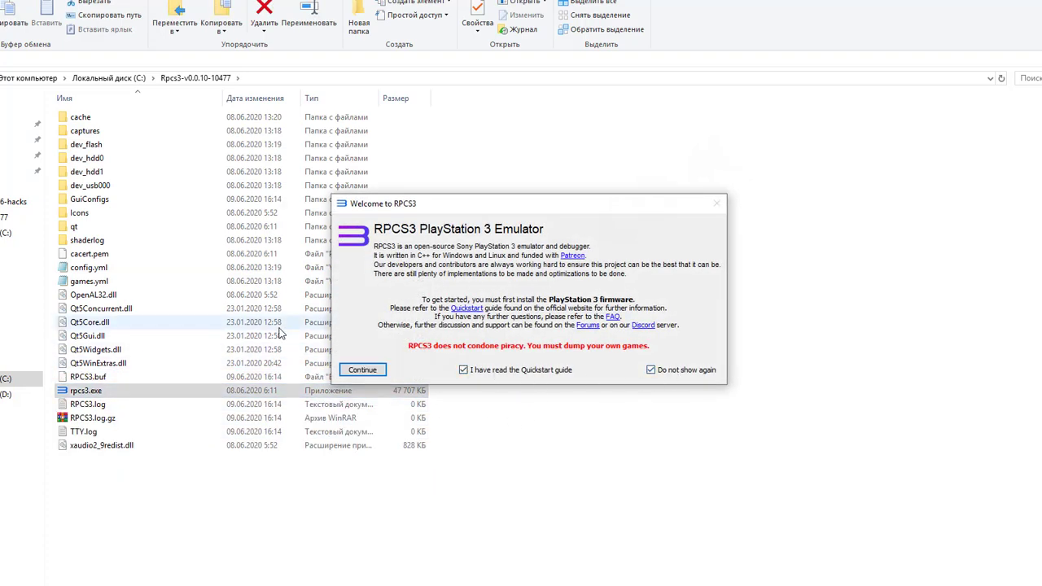
pyautogui.click(362, 369)
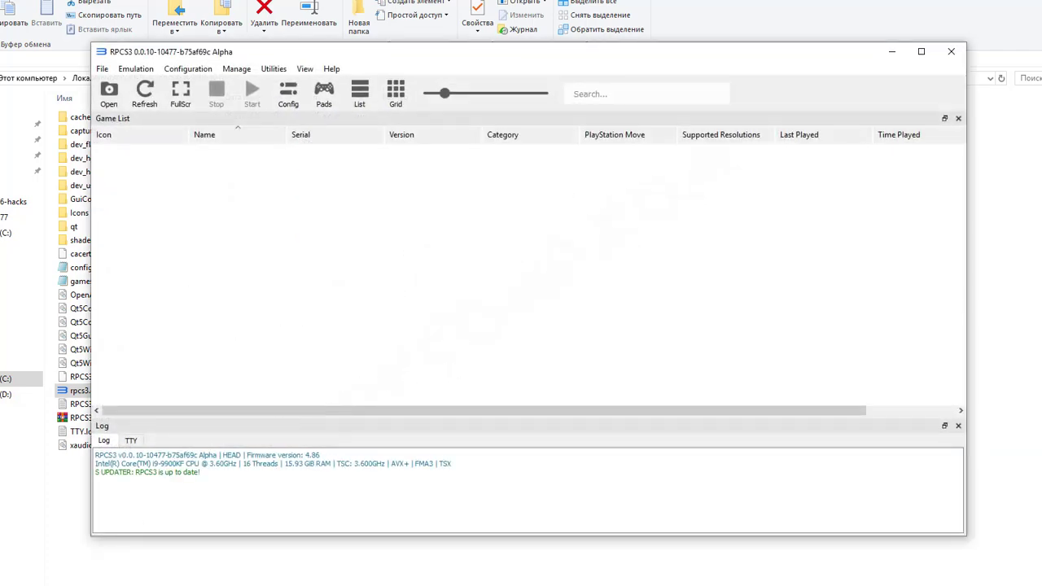
# - Add the The Last of Us folder from drive C to the RPCS3 game list
pyautogui.click(106, 585)
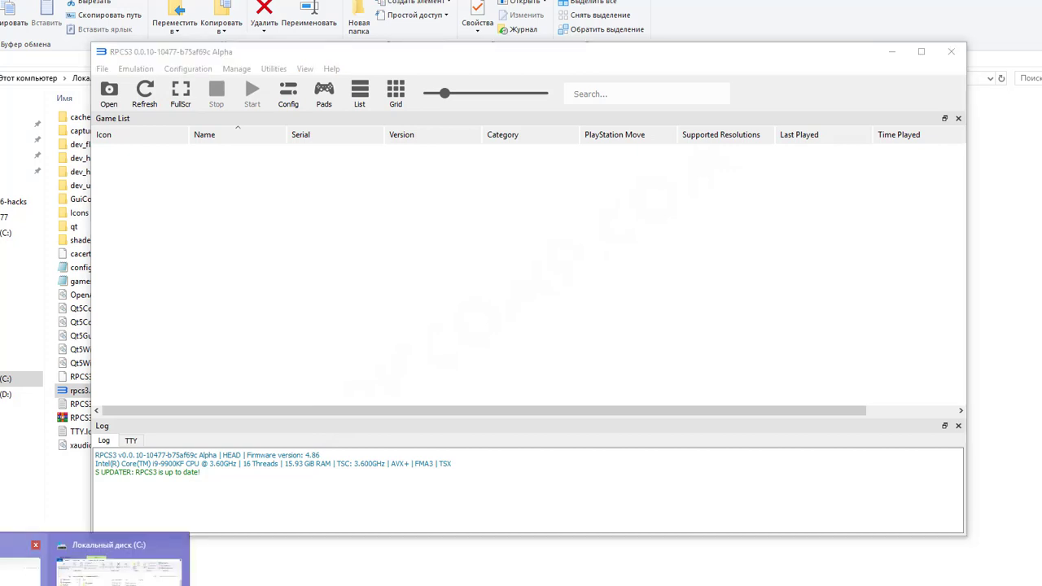
pyautogui.click(118, 570)
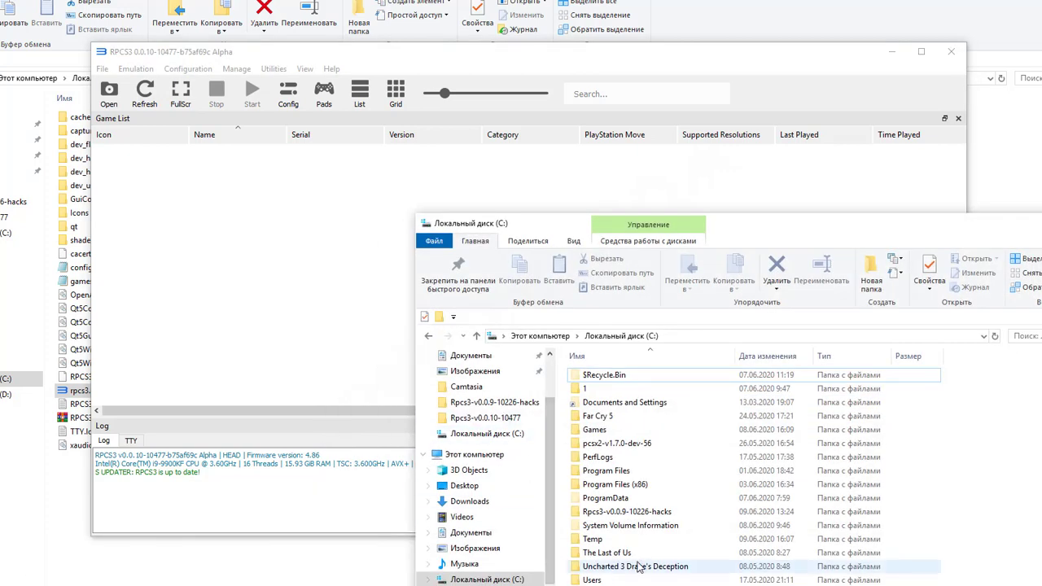
pyautogui.click(611, 553)
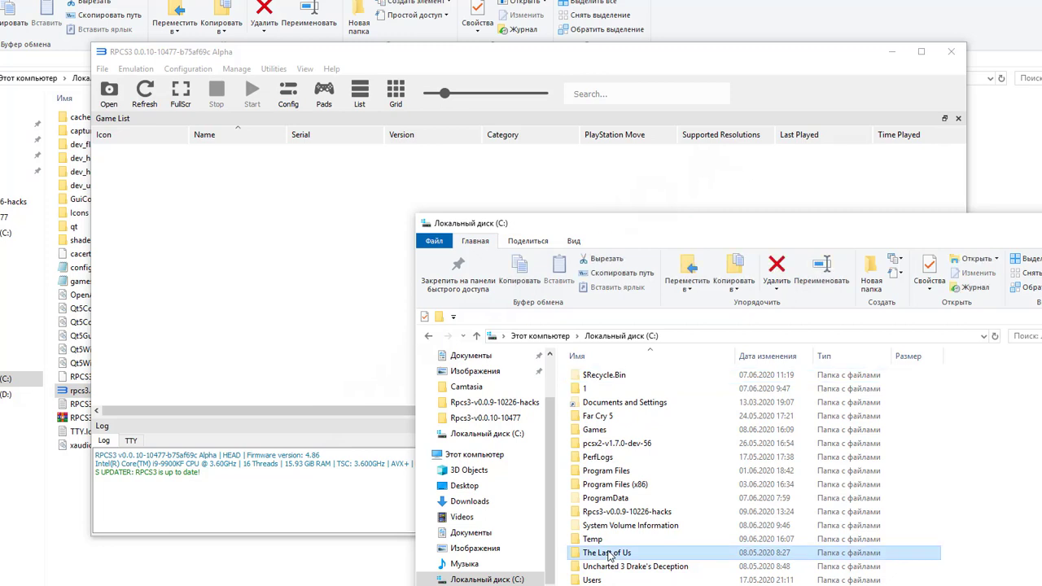
pyautogui.moveTo(609, 556); pyautogui.dragTo(286, 275)
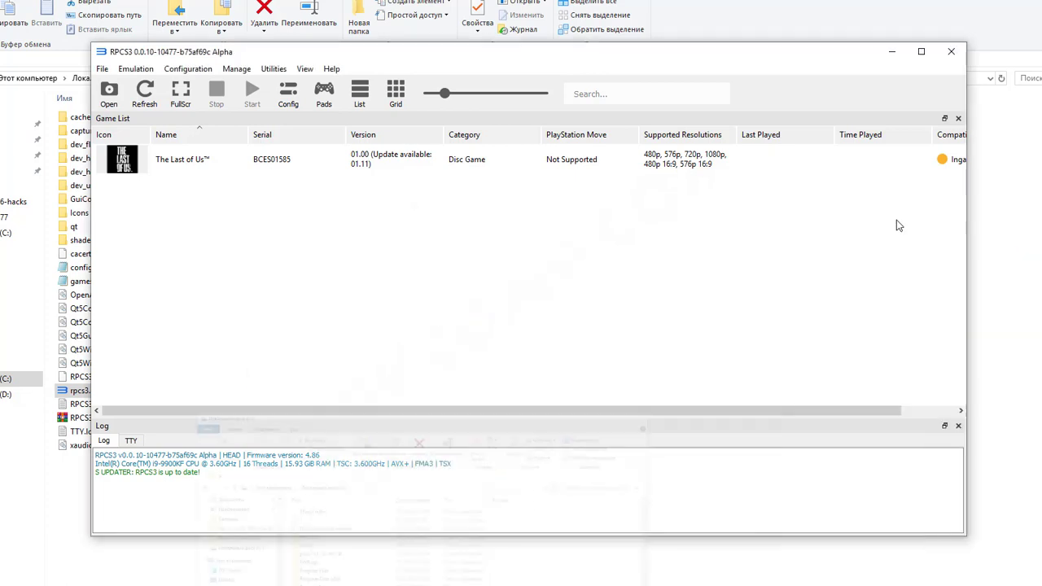
# - Hide the Last Played and Time Played columns in the game list and enlarge the game icons
pyautogui.rightClick(786, 140)
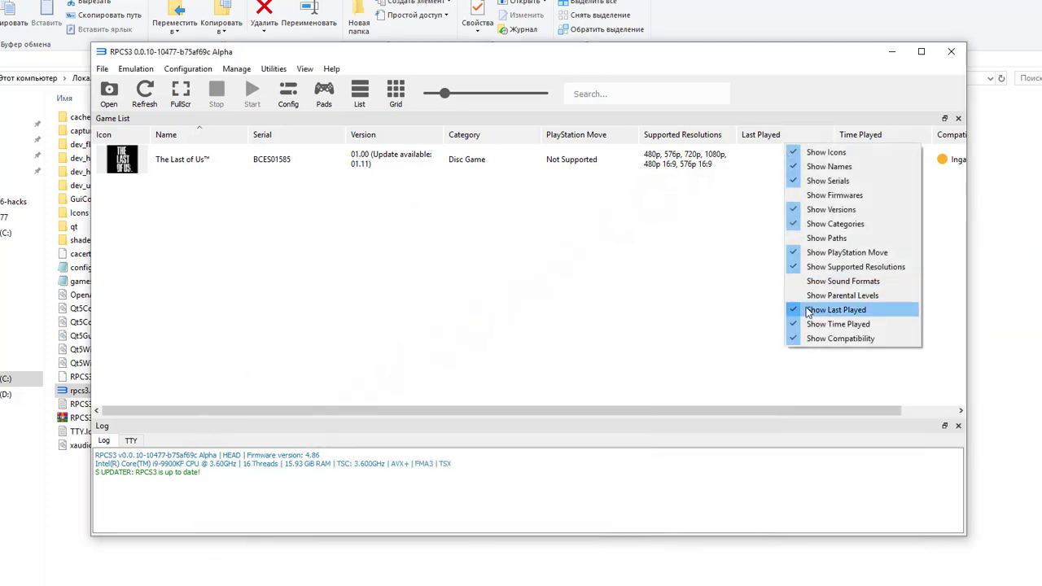
pyautogui.click(830, 309)
pyautogui.rightClick(782, 146)
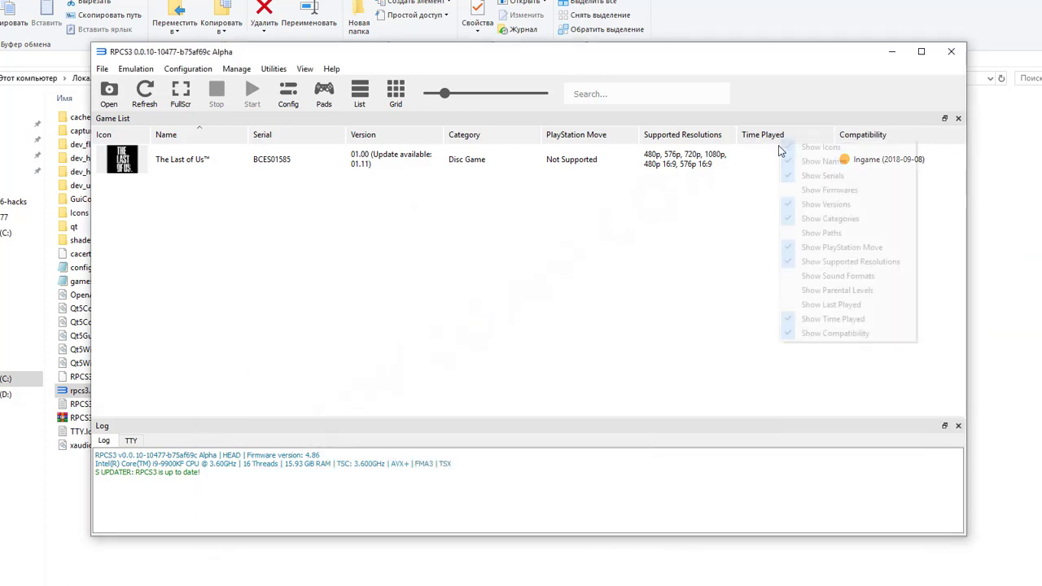
pyautogui.click(822, 318)
pyautogui.moveTo(446, 94); pyautogui.dragTo(526, 120)
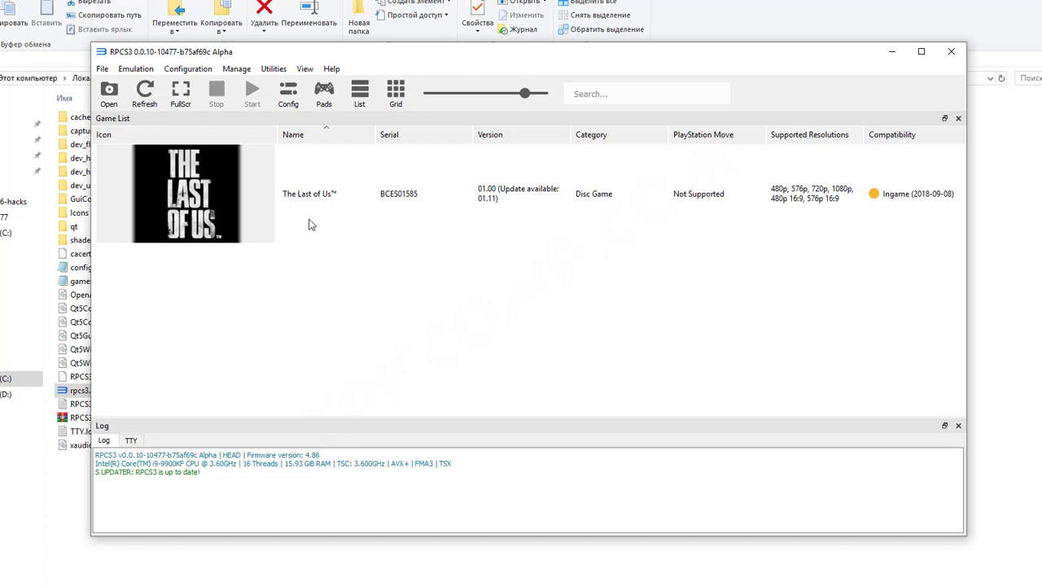
# - Open the gamepad settings and choose Keyboard as Player 1's handler
pyautogui.click(324, 96)
pyautogui.click(319, 137)
pyautogui.click(319, 142)
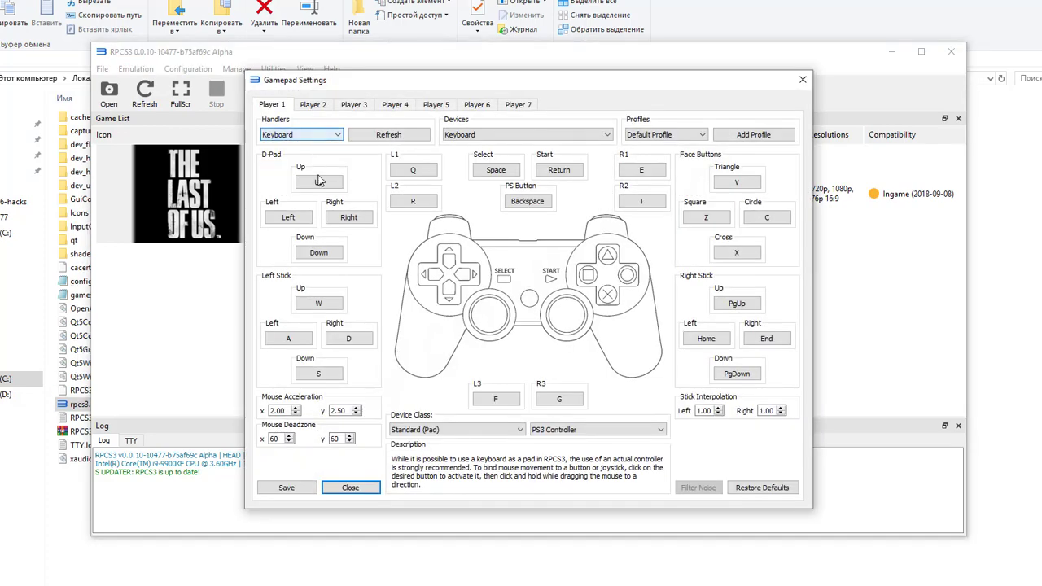
# - Bind Player 1's D-Pad to T for up, G for down, F for left and H for right
pyautogui.click(319, 183)
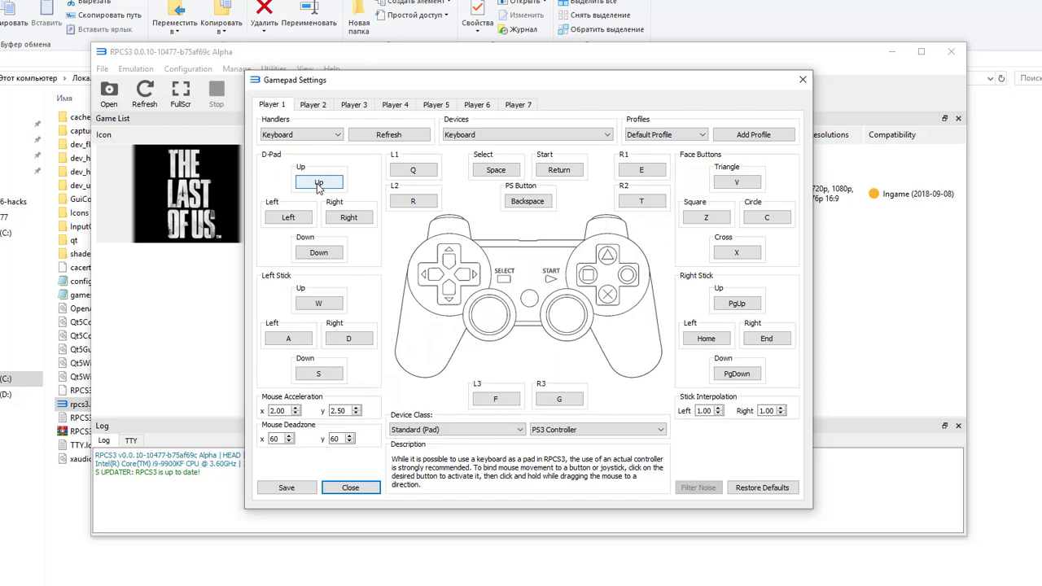
pyautogui.press('t')
pyautogui.click(327, 255)
pyautogui.press('g')
pyautogui.click(288, 216)
pyautogui.press('f')
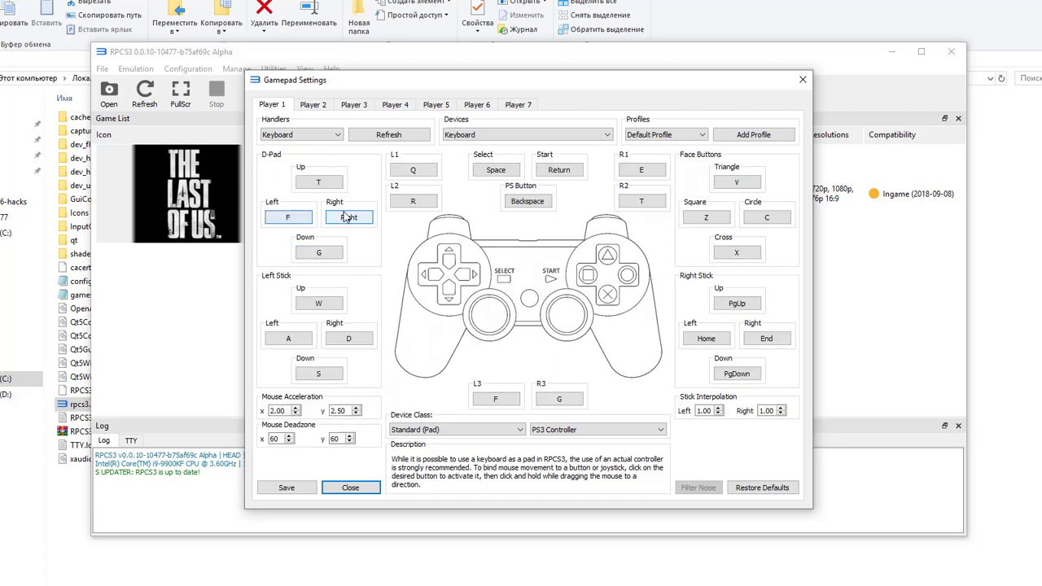
pyautogui.click(348, 216)
pyautogui.press('h')
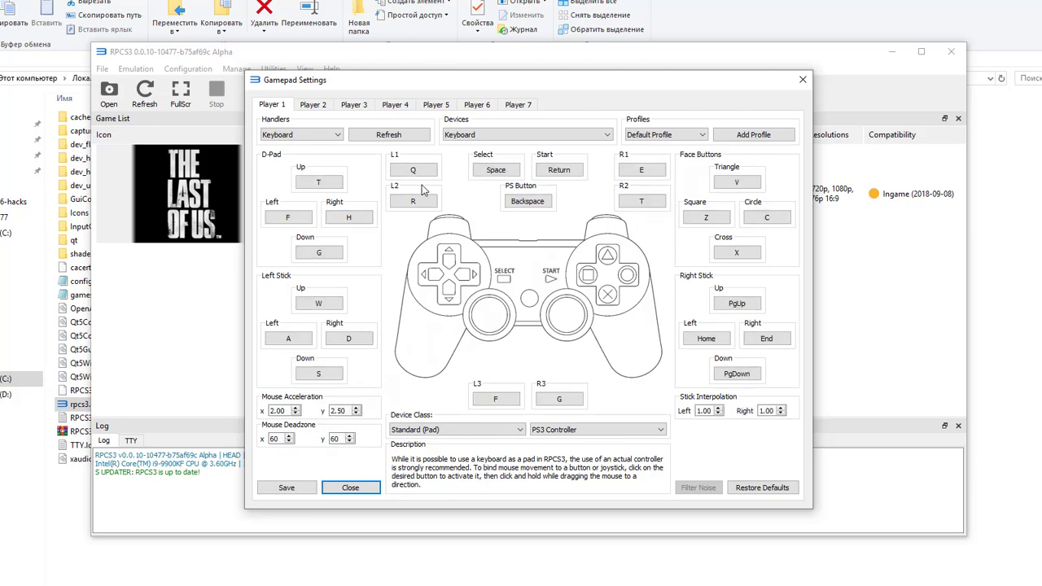
# - Bind L1 to E, L2 to Q, Select to C and Start to V
pyautogui.click(415, 171)
pyautogui.press('e')
pyautogui.click(415, 202)
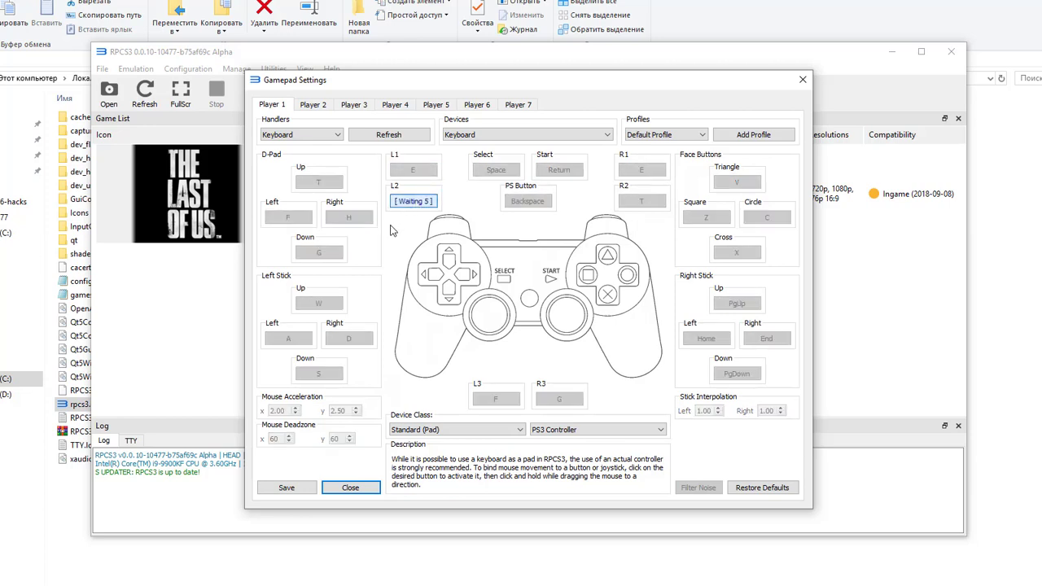
pyautogui.press('q')
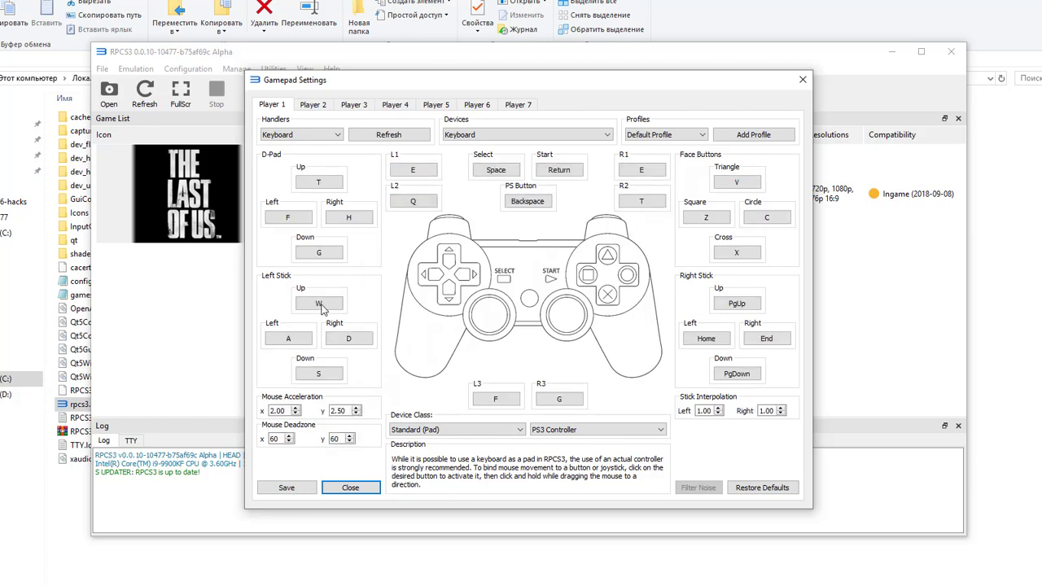
pyautogui.click(487, 170)
pyautogui.press('c')
pyautogui.click(558, 170)
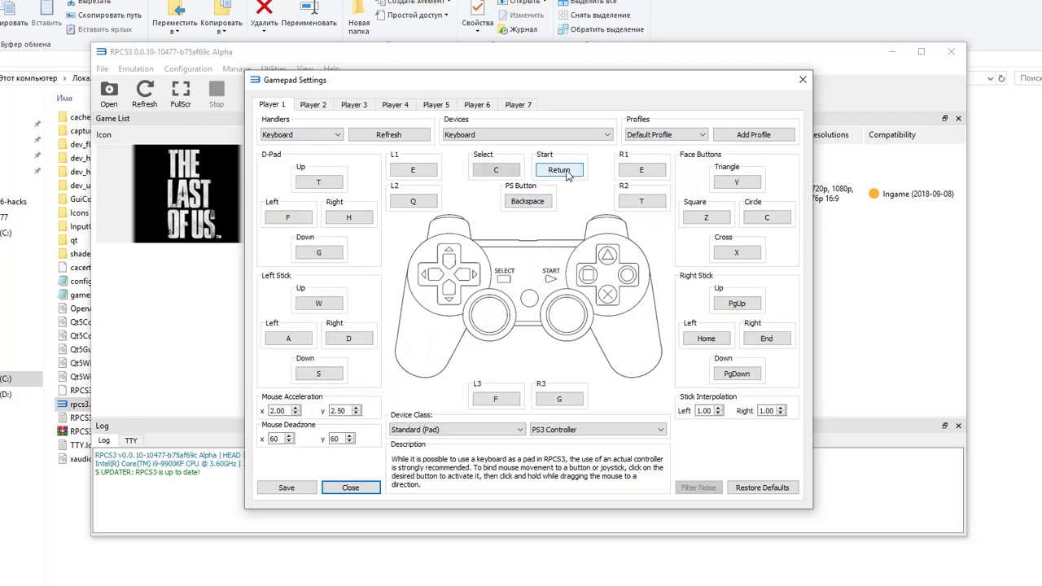
pyautogui.press('v')
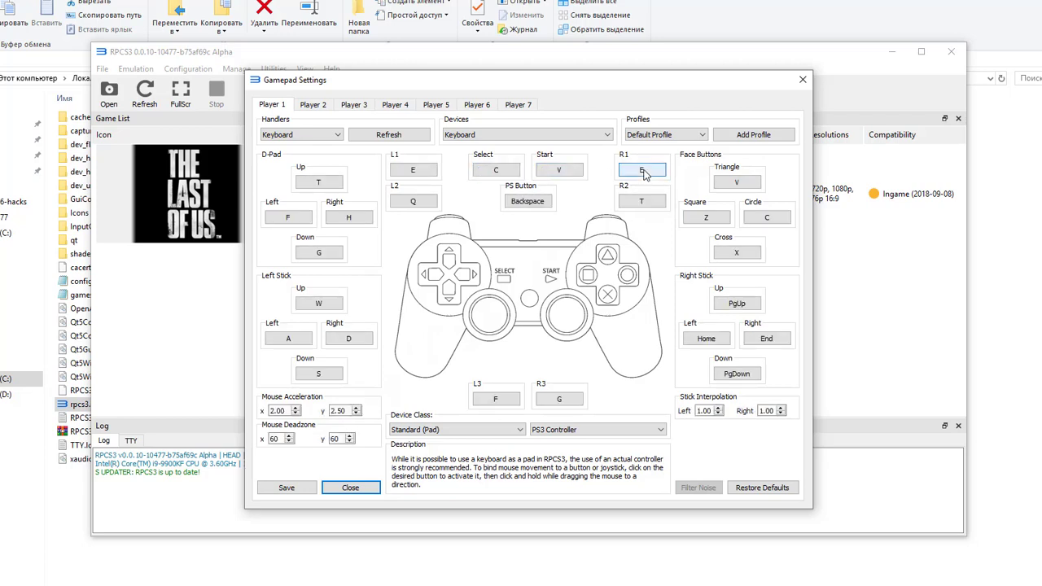
# - Bind the R1 button to U and the R2 button to O
pyautogui.click(642, 171)
pyautogui.press('u')
pyautogui.click(642, 201)
pyautogui.press('o')
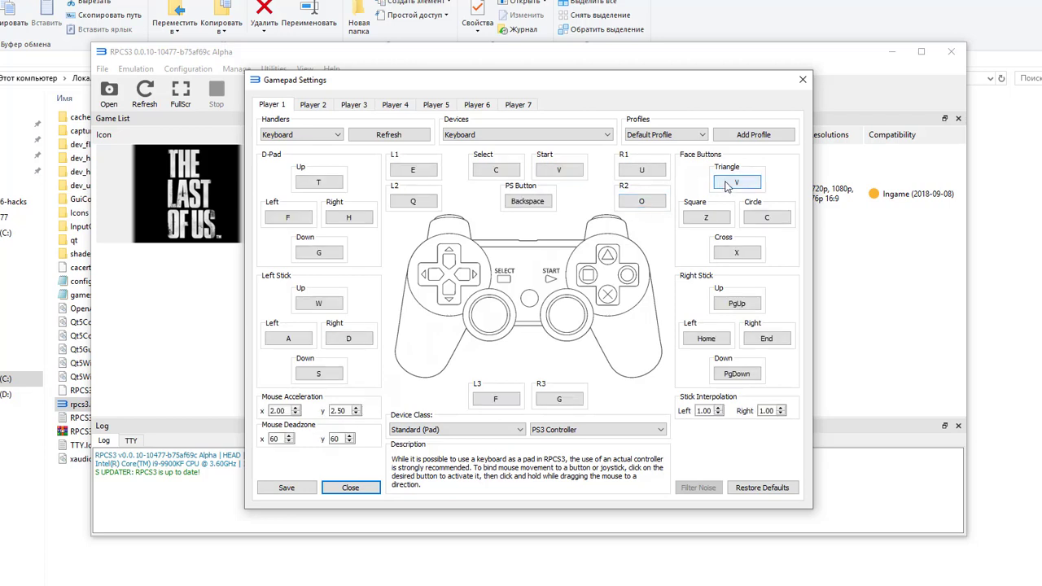
# - Bind the face buttons: Triangle to I, Cross to K, Square to J and Circle to L
pyautogui.click(738, 184)
pyautogui.press('i')
pyautogui.click(737, 253)
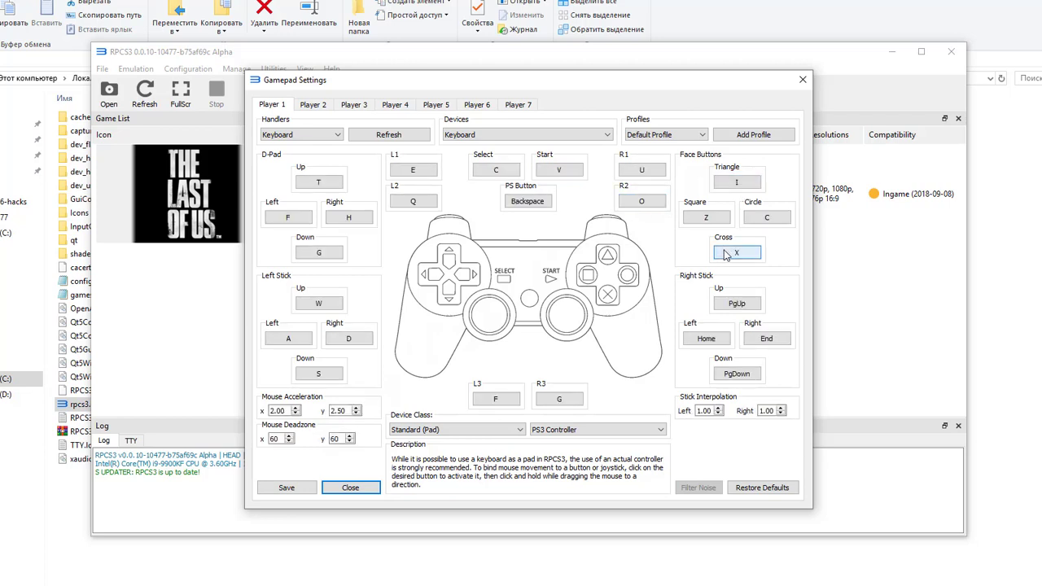
pyautogui.press('k')
pyautogui.click(705, 217)
pyautogui.press('j')
pyautogui.click(764, 218)
pyautogui.press('l')
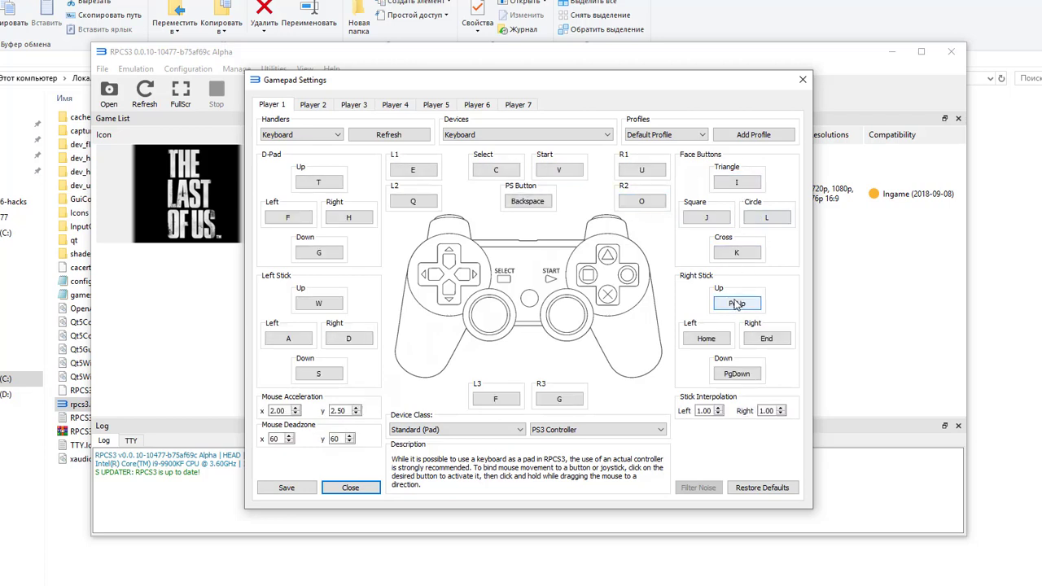
# - Bind the right stick's up, down, left and right directions to the matching arrow keys
pyautogui.click(737, 303)
pyautogui.press('Up')
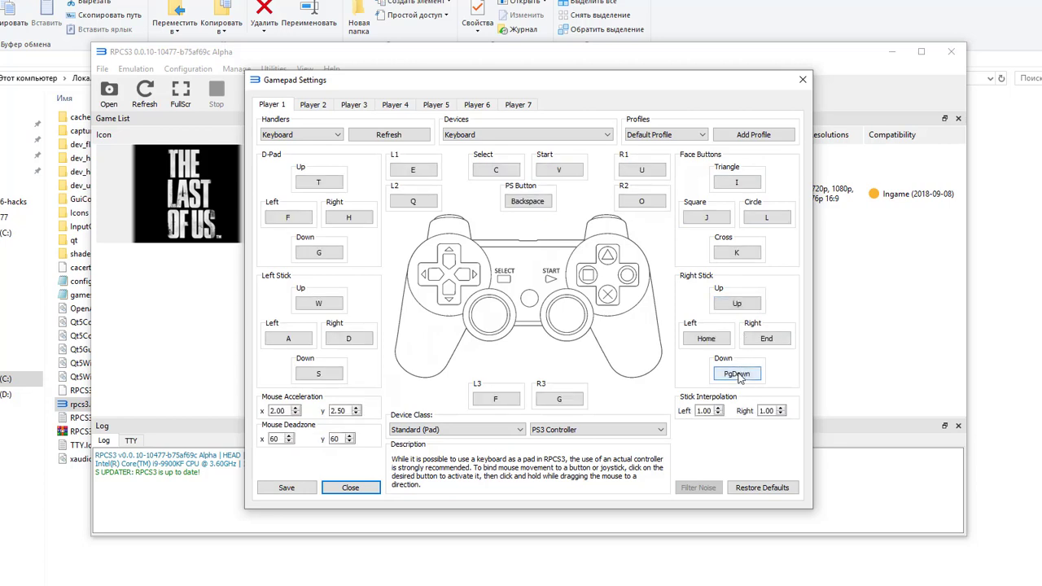
pyautogui.click(736, 374)
pyautogui.press('Down')
pyautogui.click(722, 339)
pyautogui.press('Left')
pyautogui.click(751, 340)
pyautogui.press('Right')
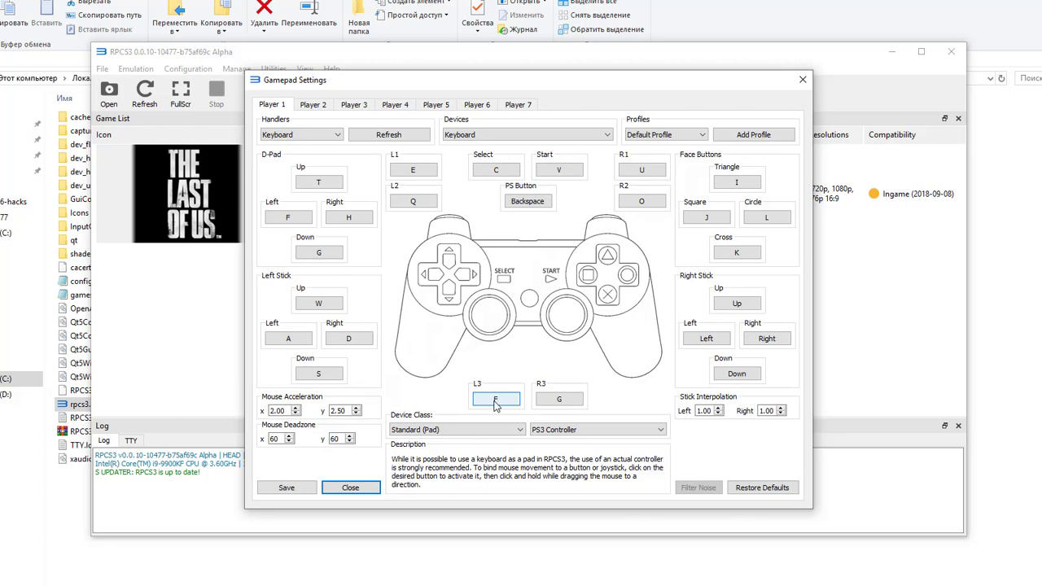
# - Bind the L3 button to R and the R3 button to Y
pyautogui.click(496, 399)
pyautogui.press('r')
pyautogui.click(560, 399)
pyautogui.press('y')
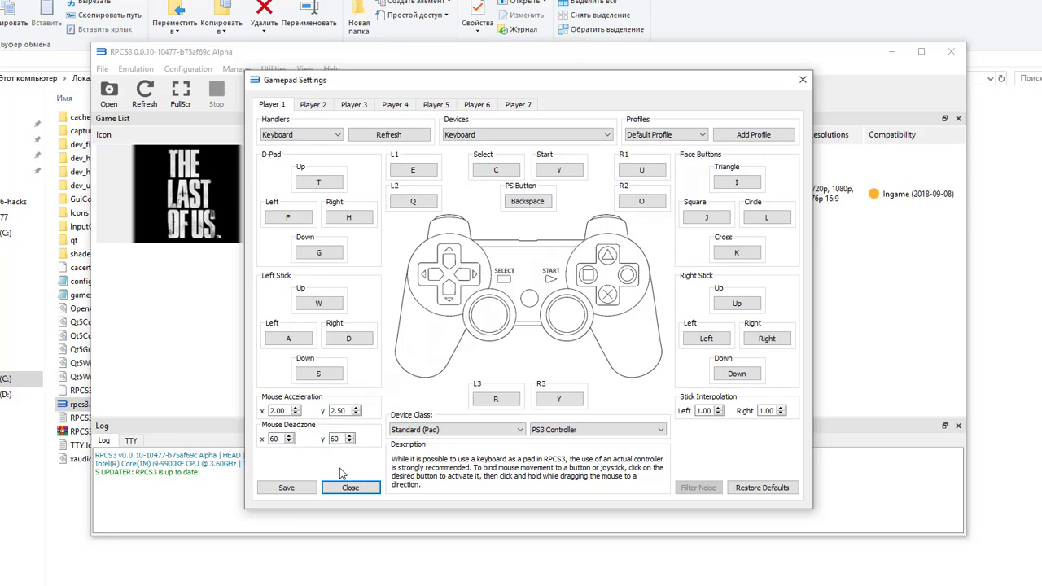
# - Save the keyboard bindings and create a custom configuration for The Last of Us
pyautogui.click(316, 488)
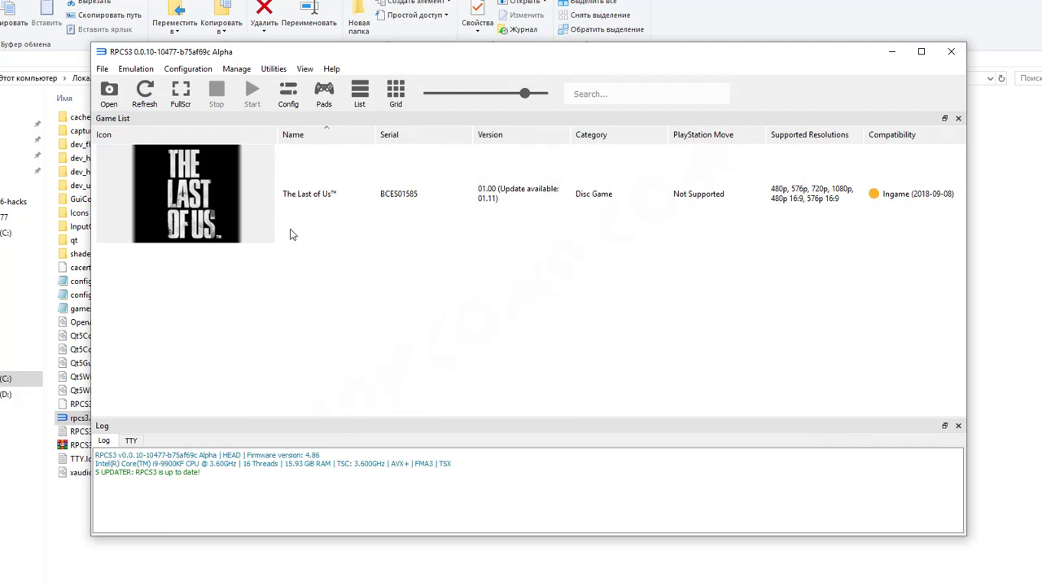
pyautogui.rightClick(246, 197)
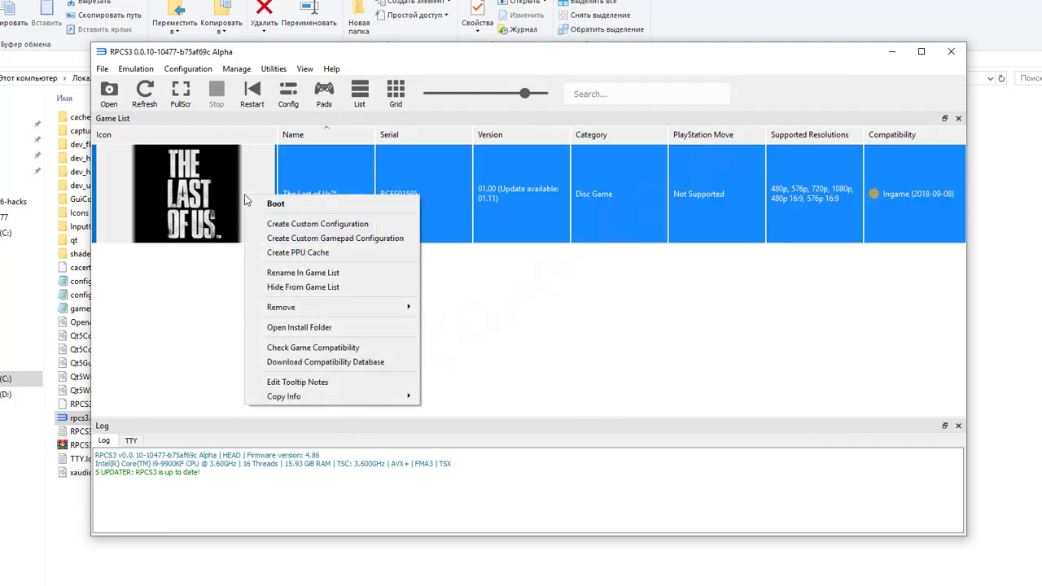
pyautogui.click(283, 224)
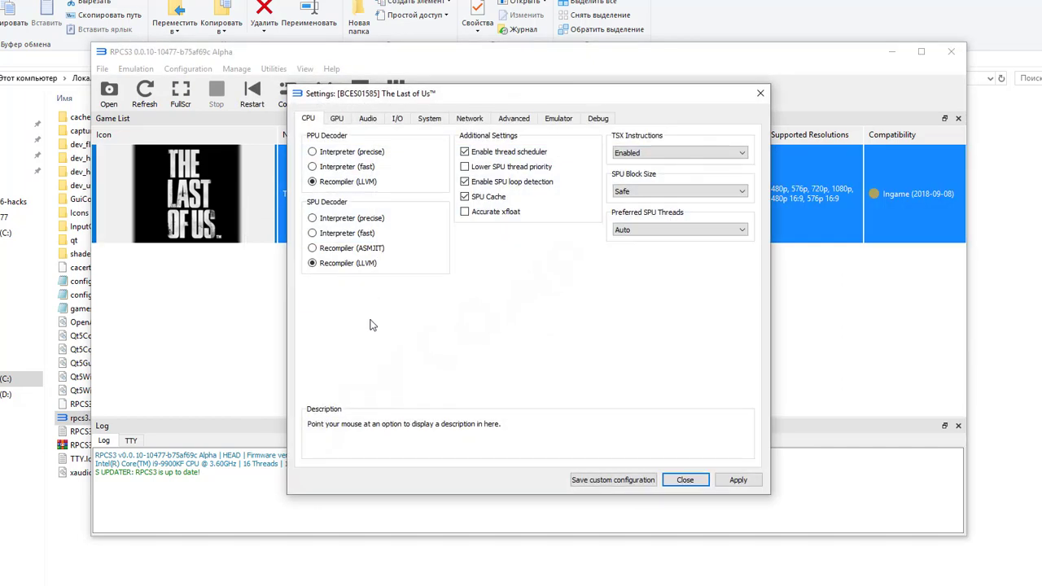
# - Disable the thread scheduler in the game's CPU settings, with SPU loop detection and SPU Cache enabled
pyautogui.click(494, 153)
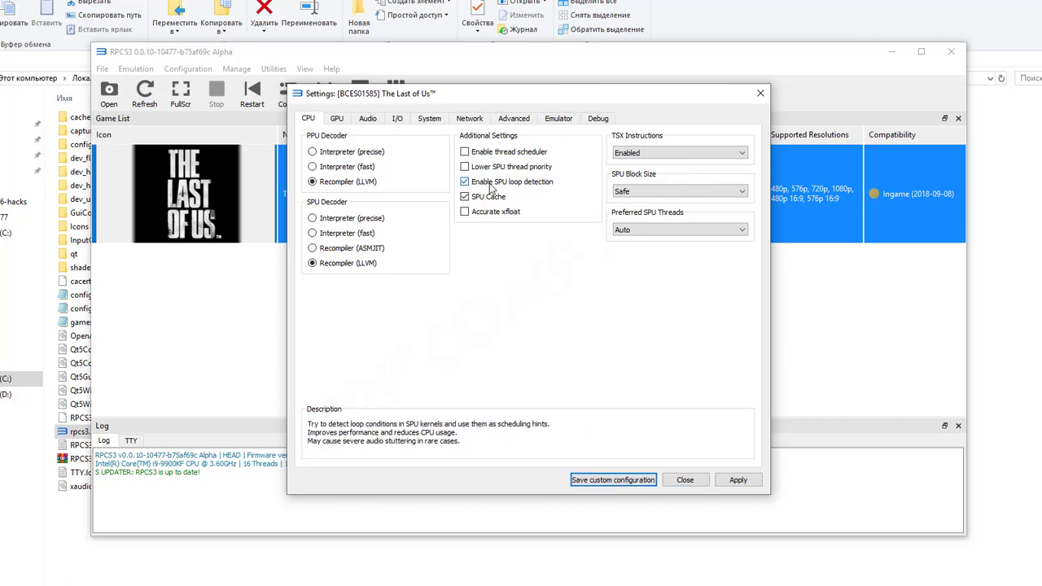
pyautogui.click(488, 197)
pyautogui.click(488, 153)
pyautogui.click(484, 197)
pyautogui.click(485, 184)
pyautogui.click(485, 184)
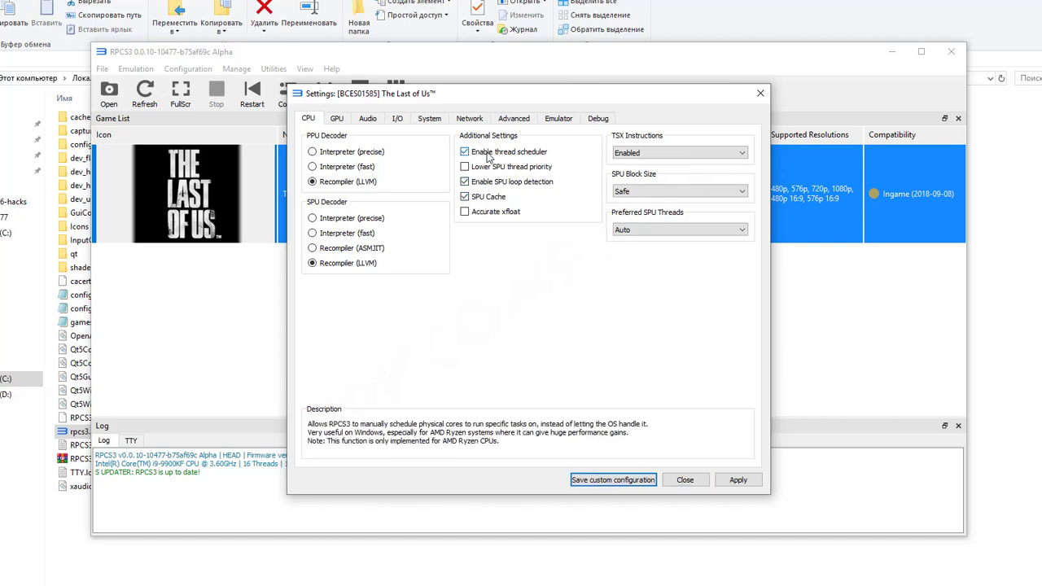
pyautogui.click(489, 155)
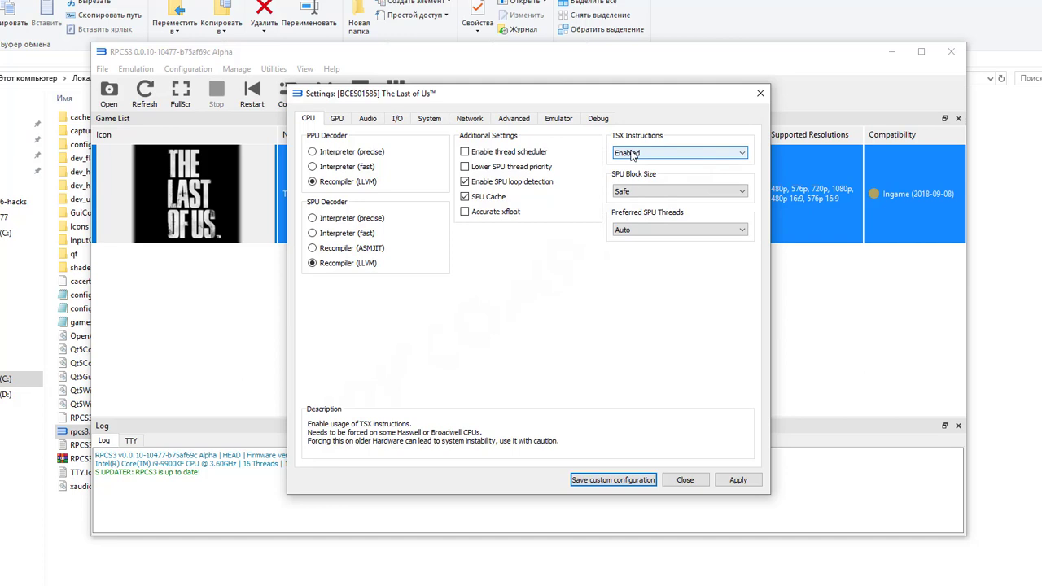
# - Enable Accurate RSX reservation access in the core debug options and review the TSX Instructions setting
pyautogui.click(600, 120)
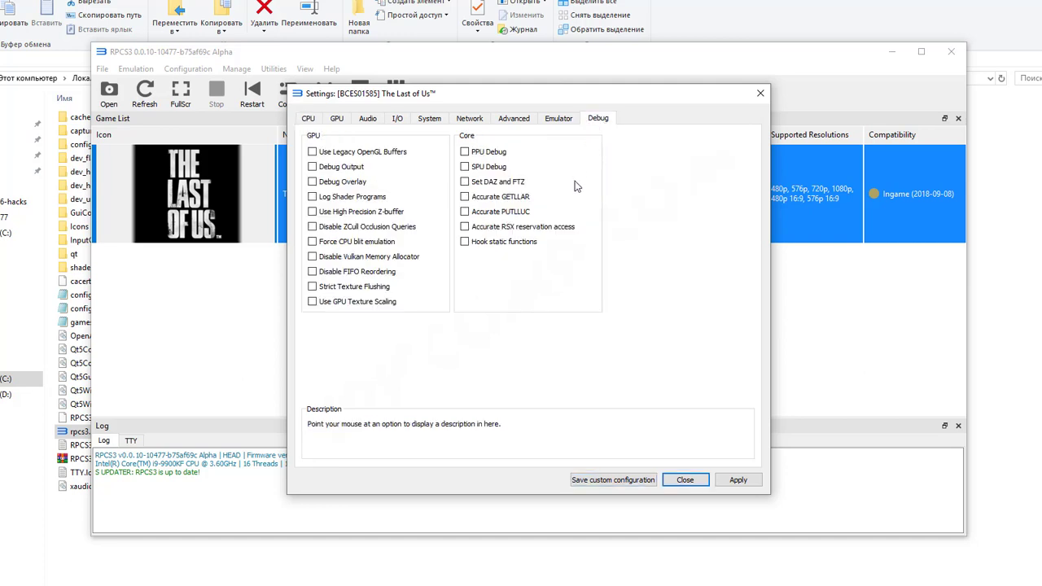
pyautogui.click(466, 228)
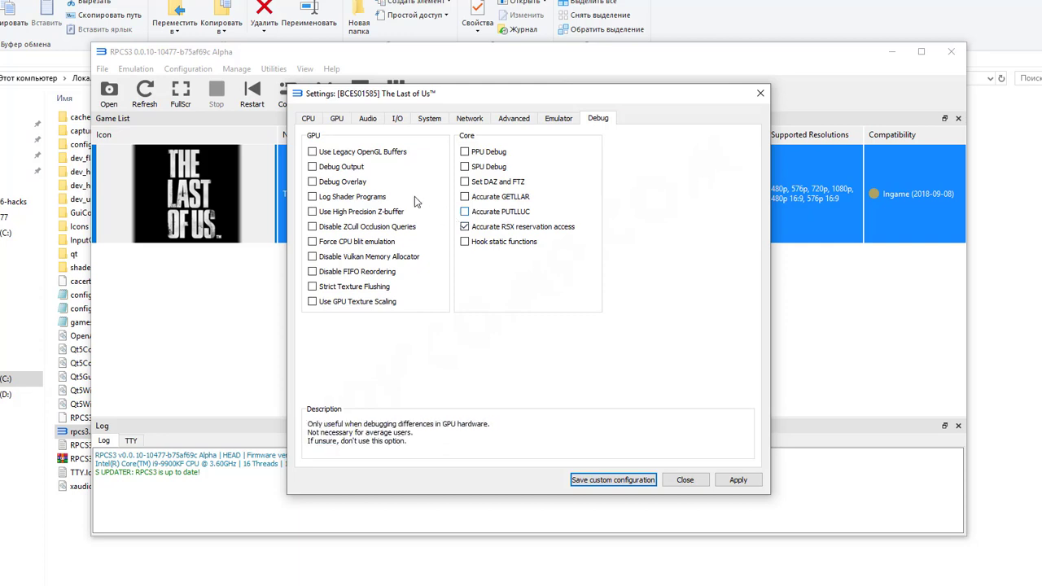
pyautogui.click(309, 118)
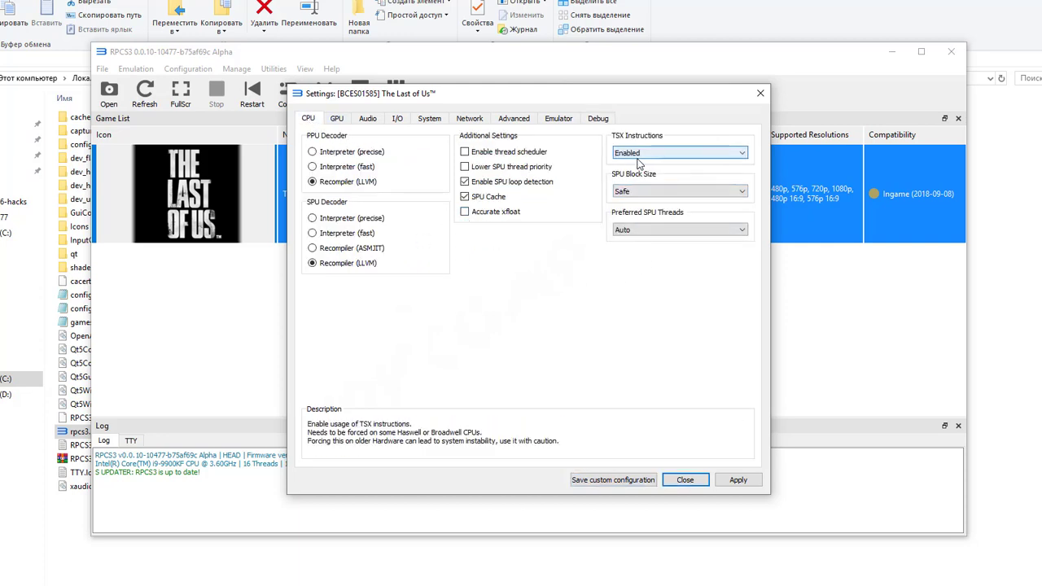
# - Set the Driver Wake-Up Delay to 150 µs, enable Read Color Buffers and apply the changes
pyautogui.click(514, 118)
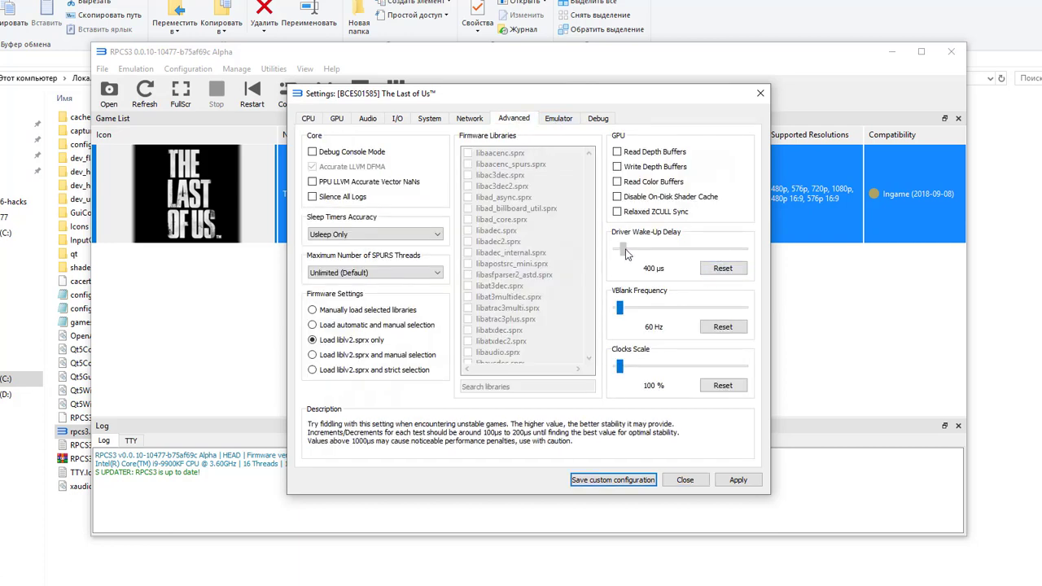
pyautogui.moveTo(625, 254); pyautogui.dragTo(621, 253)
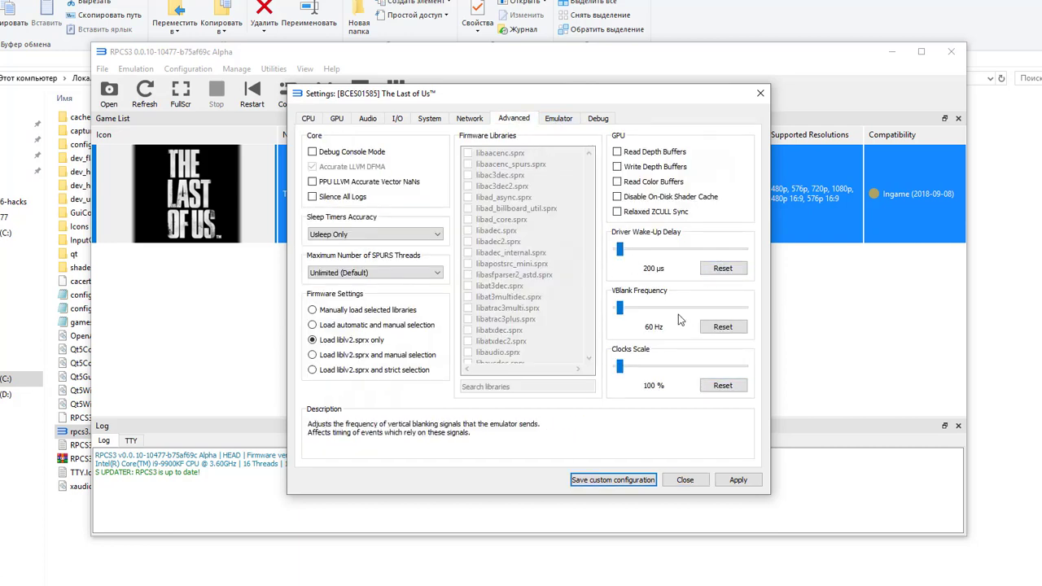
pyautogui.press('Left')
pyautogui.press('Left')
pyautogui.press('Left')
pyautogui.press('Left')
pyautogui.press('Left')
pyautogui.press('Left')
pyautogui.click(737, 479)
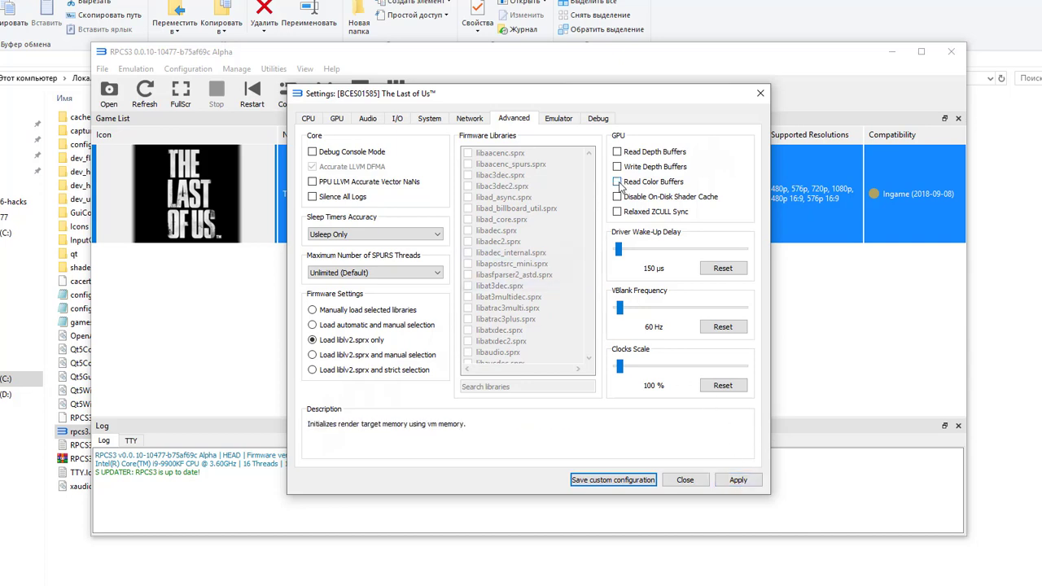
pyautogui.click(737, 479)
# - Check the TSX Instructions setting and toggle Accurate RSX reservation access in the core debug options accordingly
pyautogui.click(598, 123)
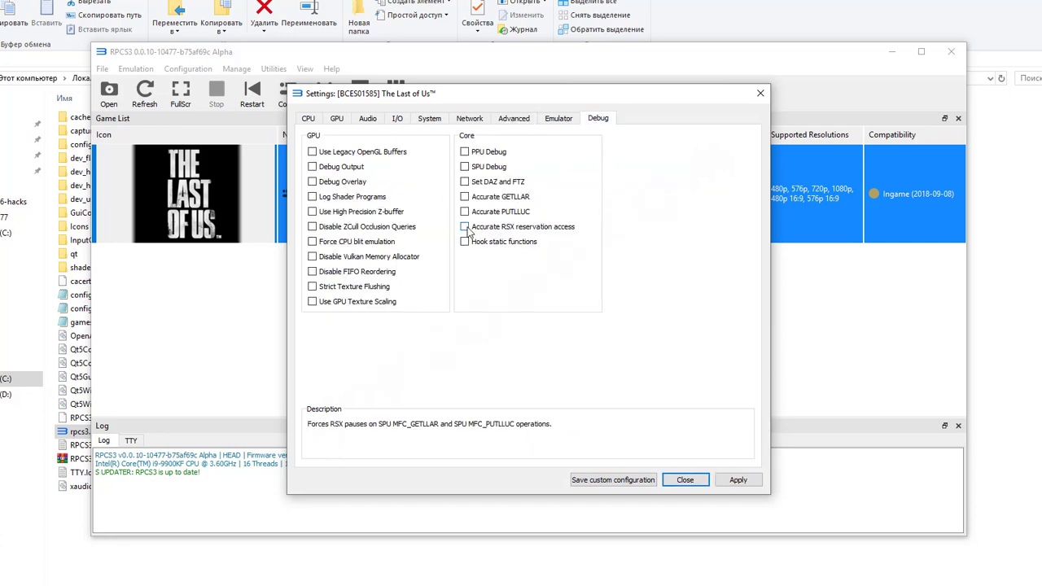
pyautogui.click(307, 118)
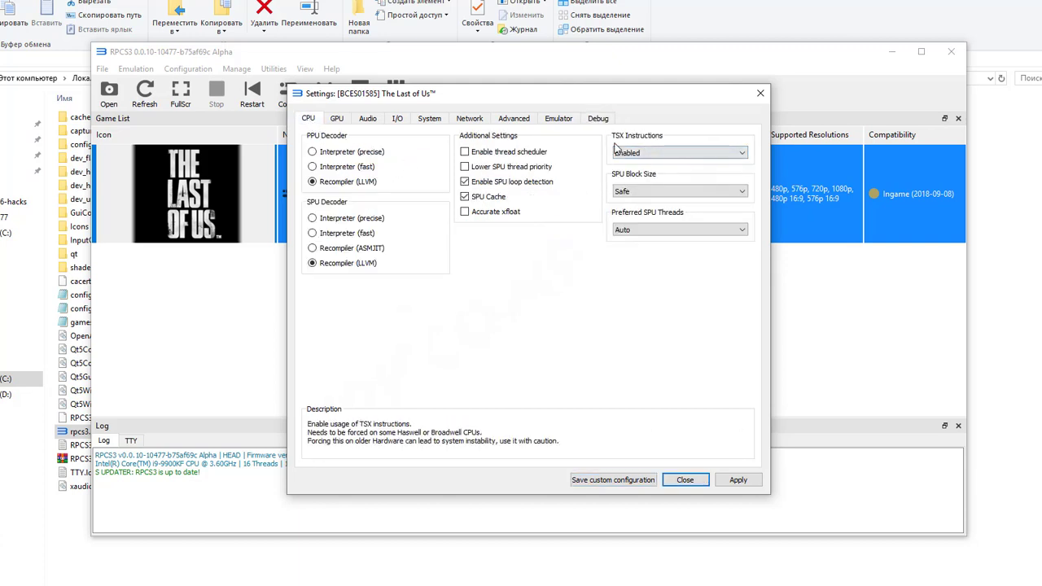
pyautogui.click(597, 122)
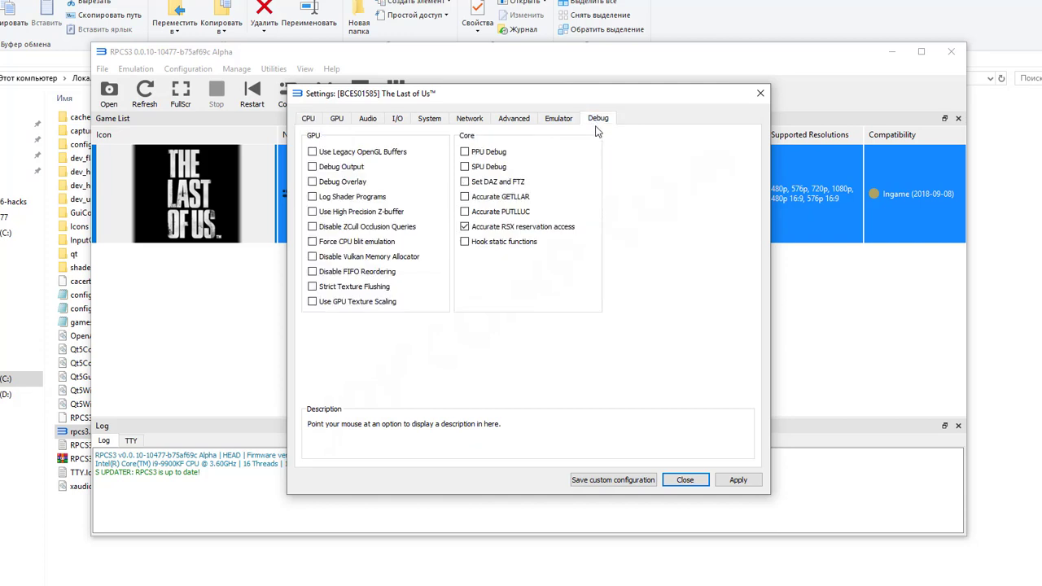
pyautogui.click(465, 226)
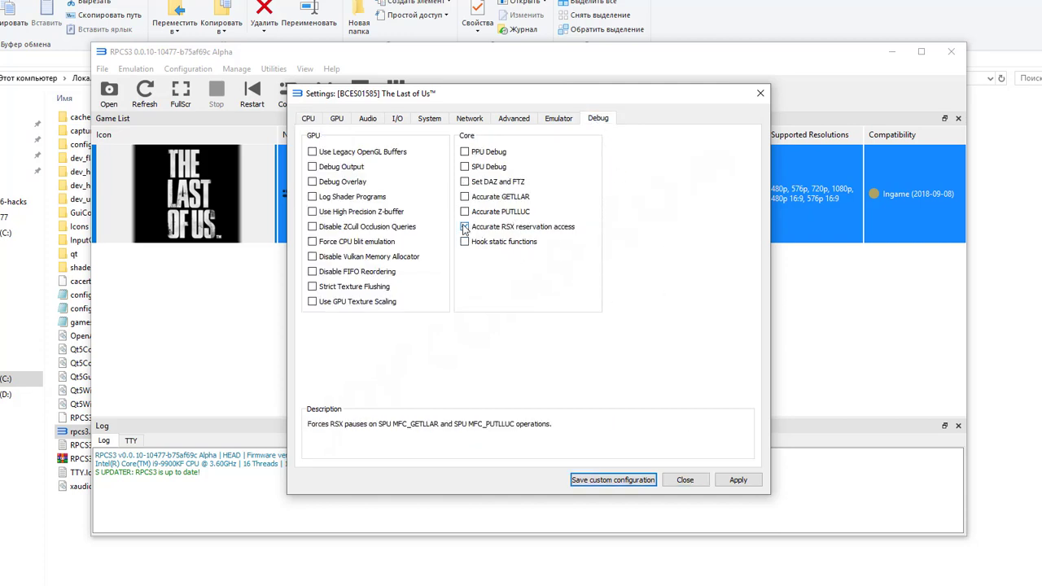
# - Set the game's GPU renderer to Vulkan and the frame limit to Off
pyautogui.click(308, 118)
pyautogui.click(337, 119)
pyautogui.click(332, 153)
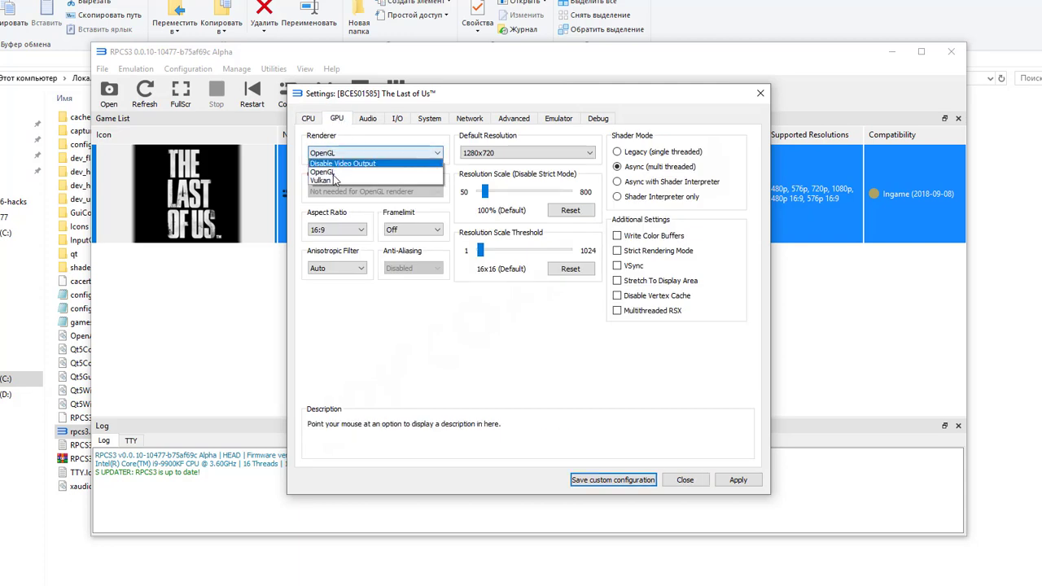
pyautogui.click(342, 183)
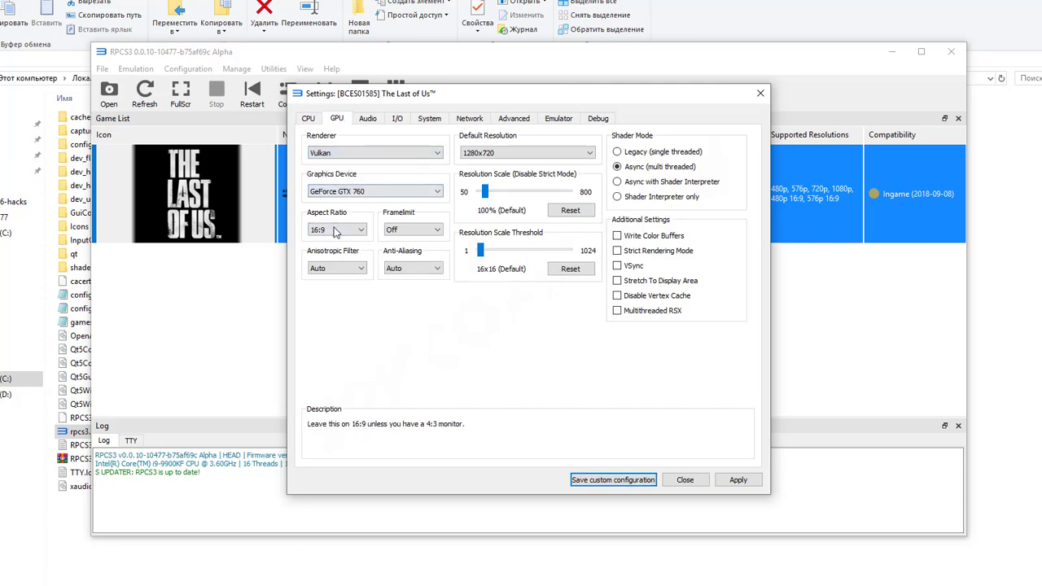
pyautogui.click(412, 229)
pyautogui.click(398, 239)
# - Set the anisotropic filter to 2x, disable anti-aliasing and choose the Async with Shader Interpreter shader mode
pyautogui.click(337, 267)
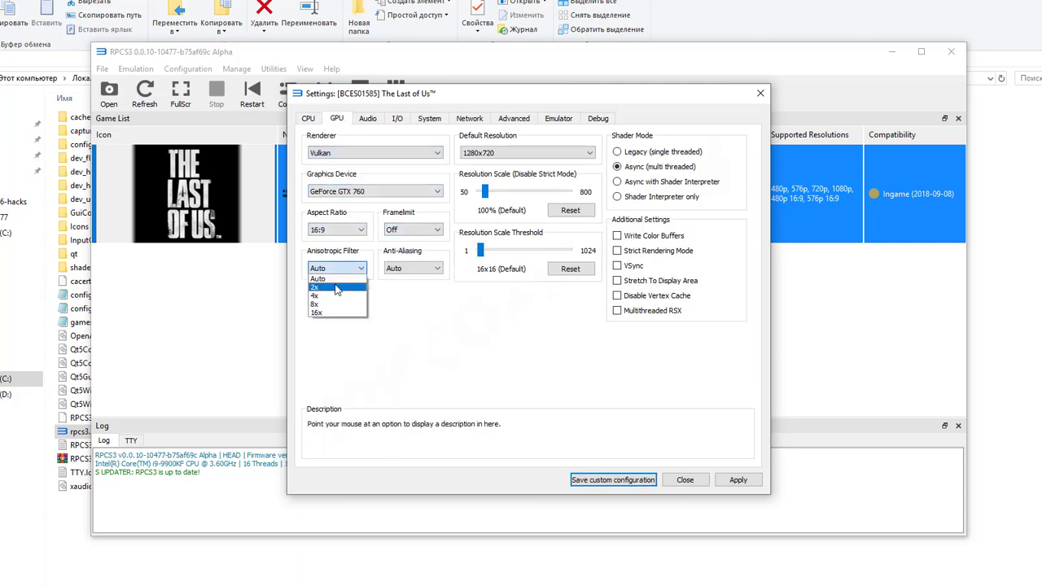
pyautogui.click(316, 287)
pyautogui.click(412, 268)
pyautogui.click(405, 280)
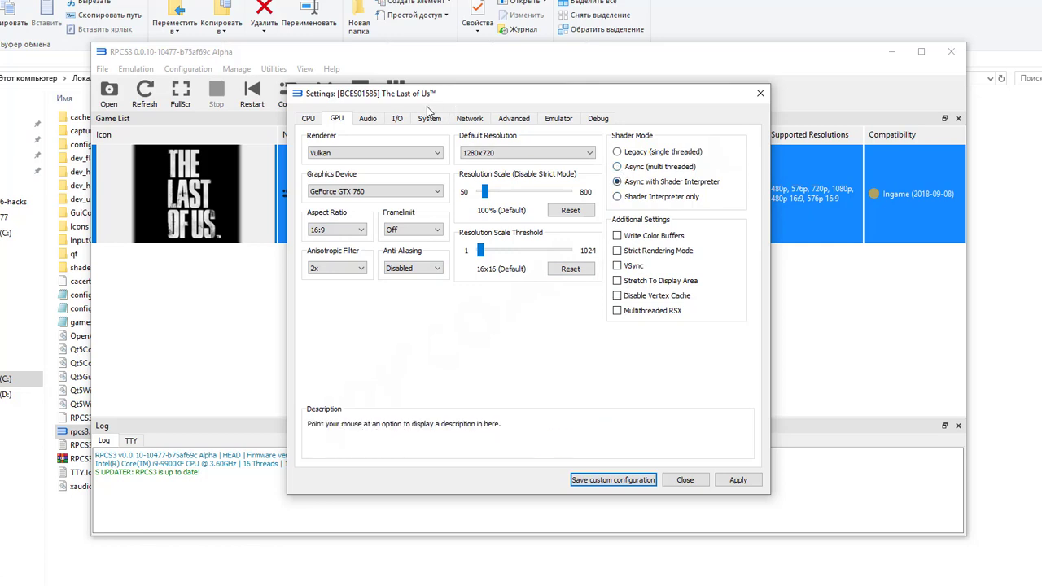
# - Set the VBlank Frequency to 240 Hz, apply it and save the custom configuration
pyautogui.click(472, 119)
pyautogui.click(514, 118)
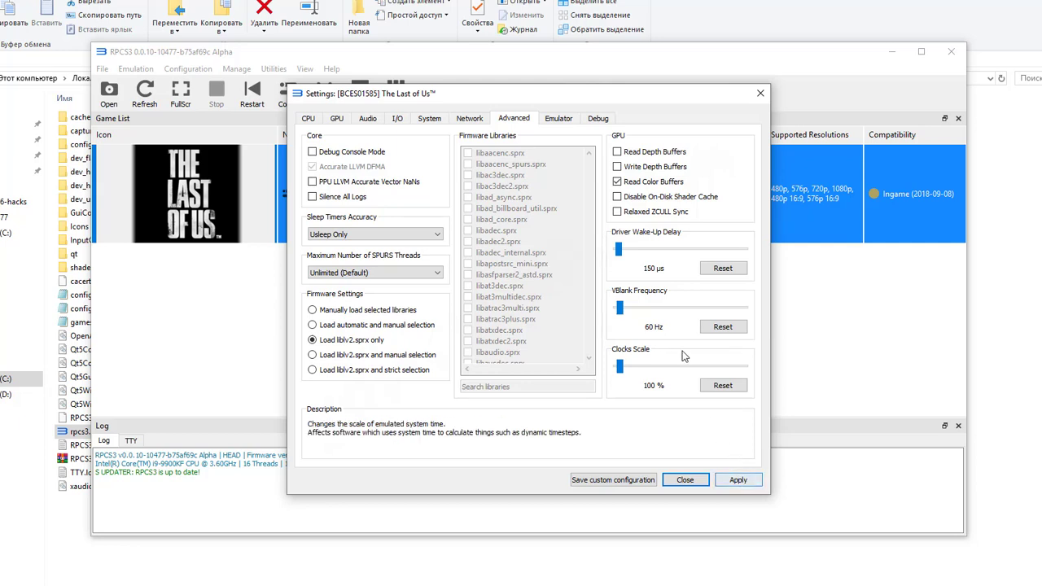
pyautogui.moveTo(620, 307); pyautogui.dragTo(636, 315)
pyautogui.click(739, 480)
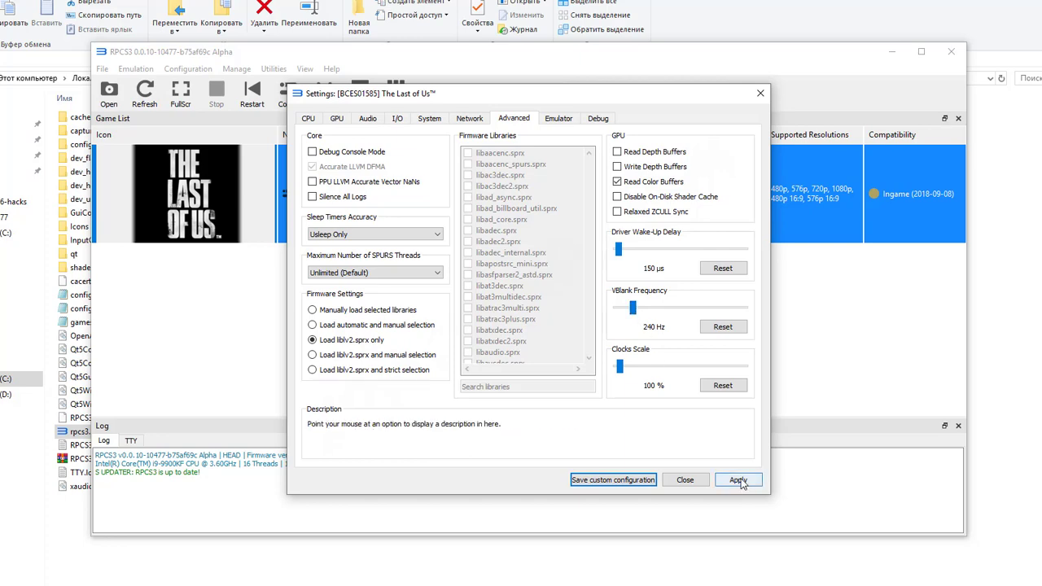
pyautogui.click(600, 481)
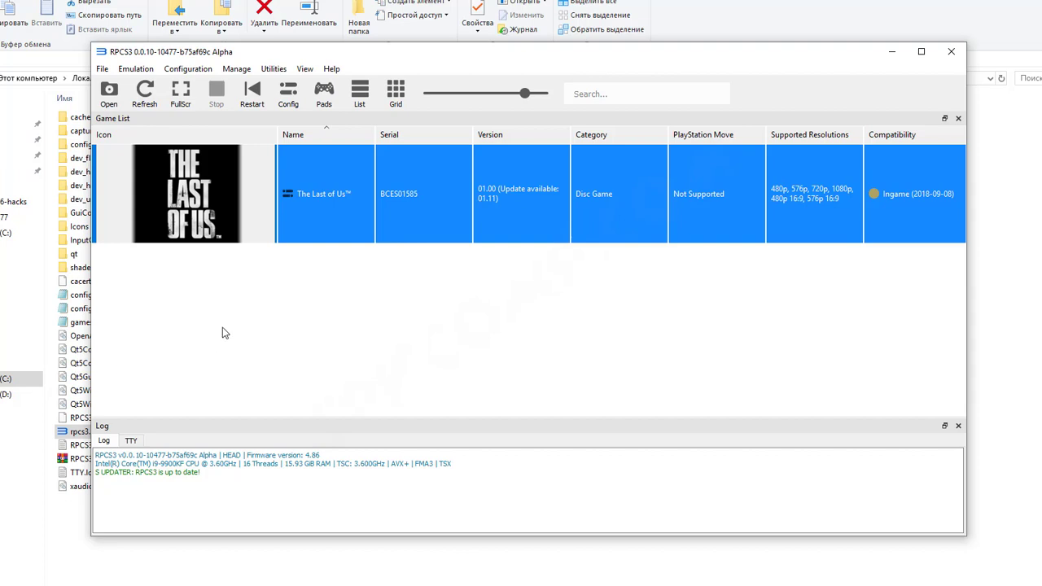
# - Switch to File Explorer and look over the config.yml, config_input.yml and games.yml files in the emulator folder
pyautogui.click(82, 336)
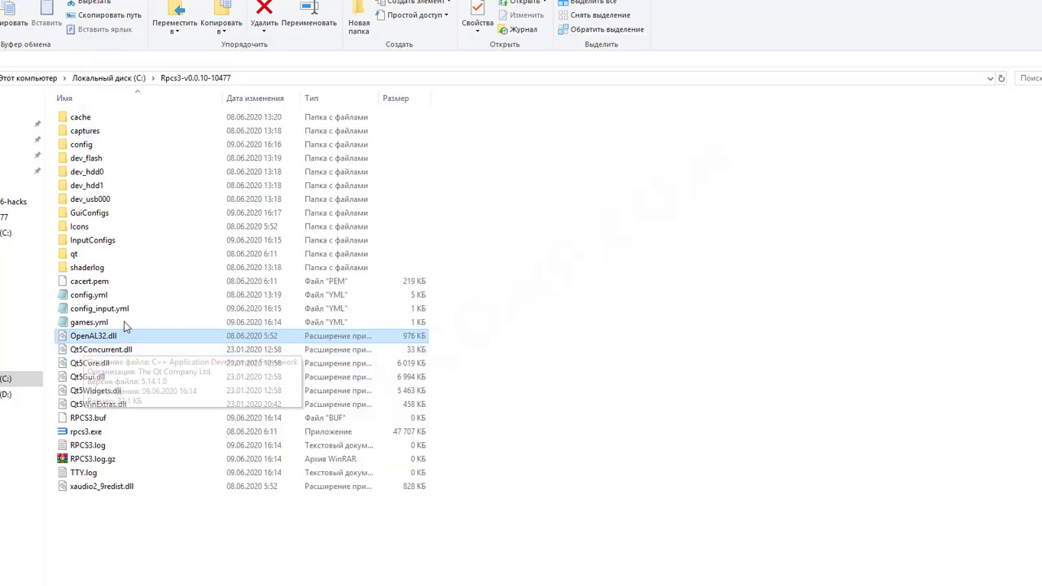
pyautogui.press('Up')
pyautogui.press('Up')
pyautogui.press('Up')
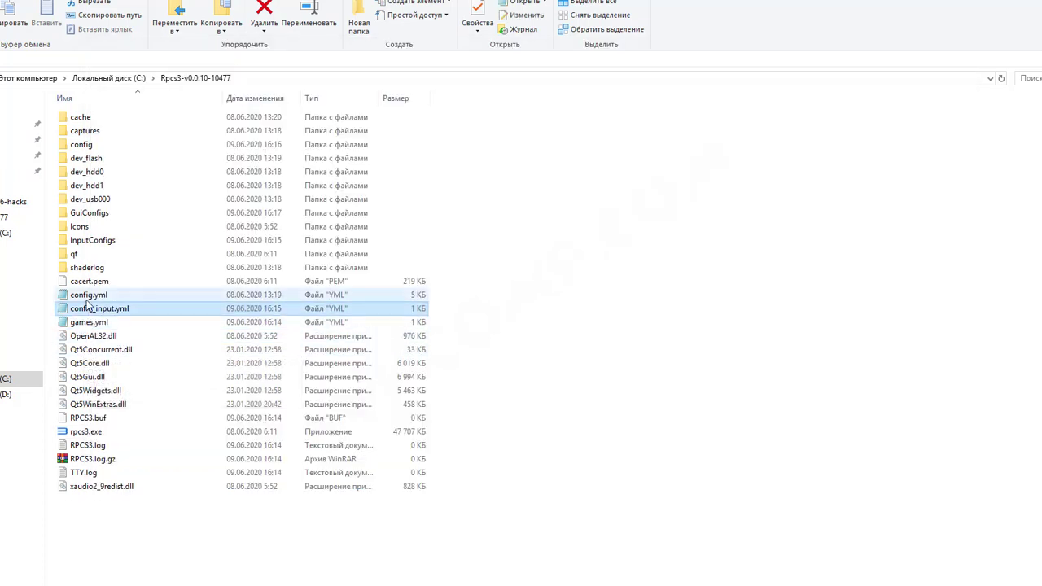
pyautogui.press('Down')
pyautogui.press('Down')
pyautogui.press('Up')
pyautogui.press('Up')
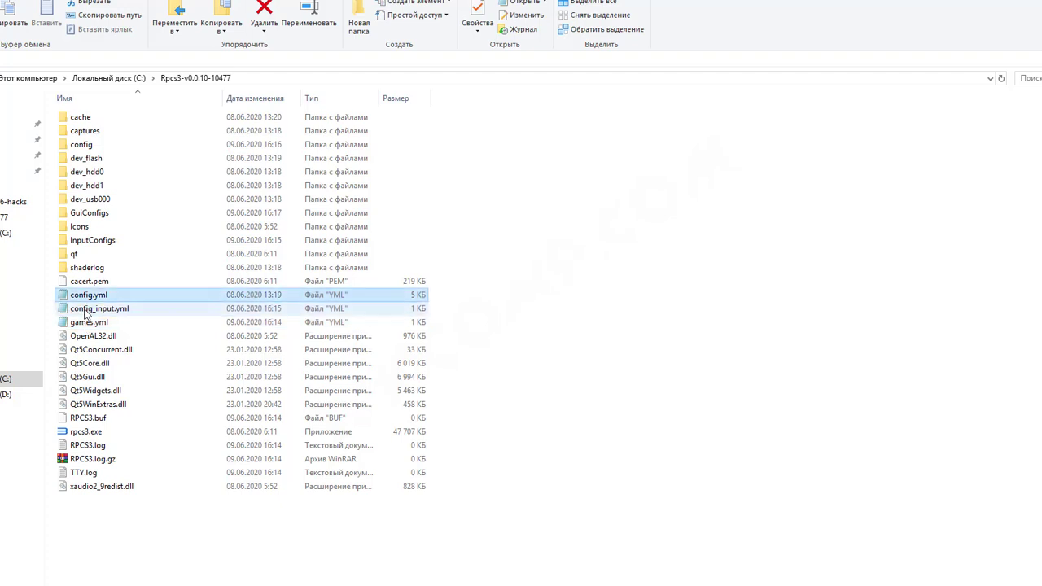
pyautogui.press('Down')
pyautogui.press('Down')
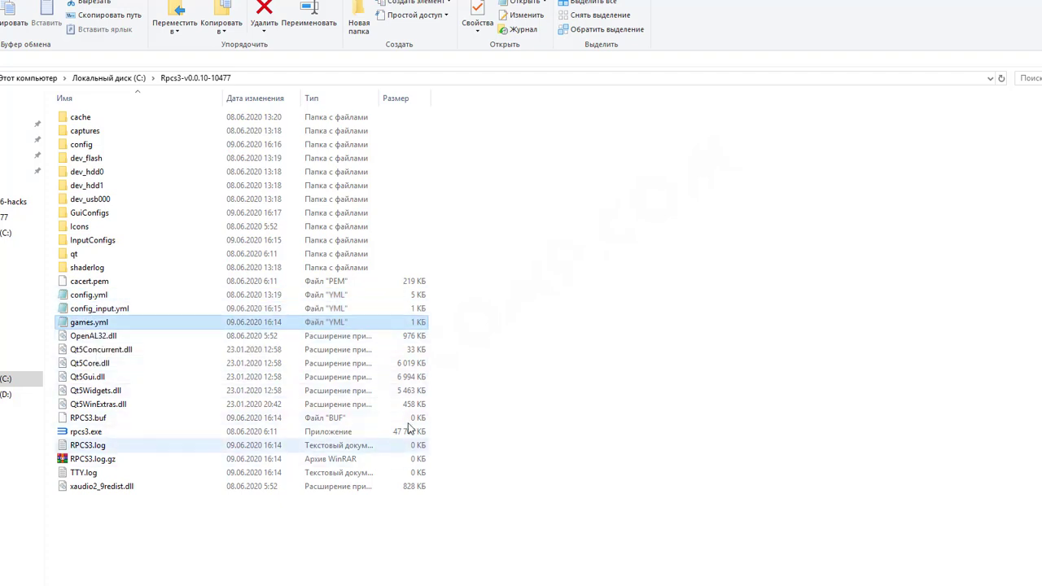
# - Create a new text document in the Rpcs3-v0.0.10-10477 folder and name it patch.yml
pyautogui.rightClick(510, 352)
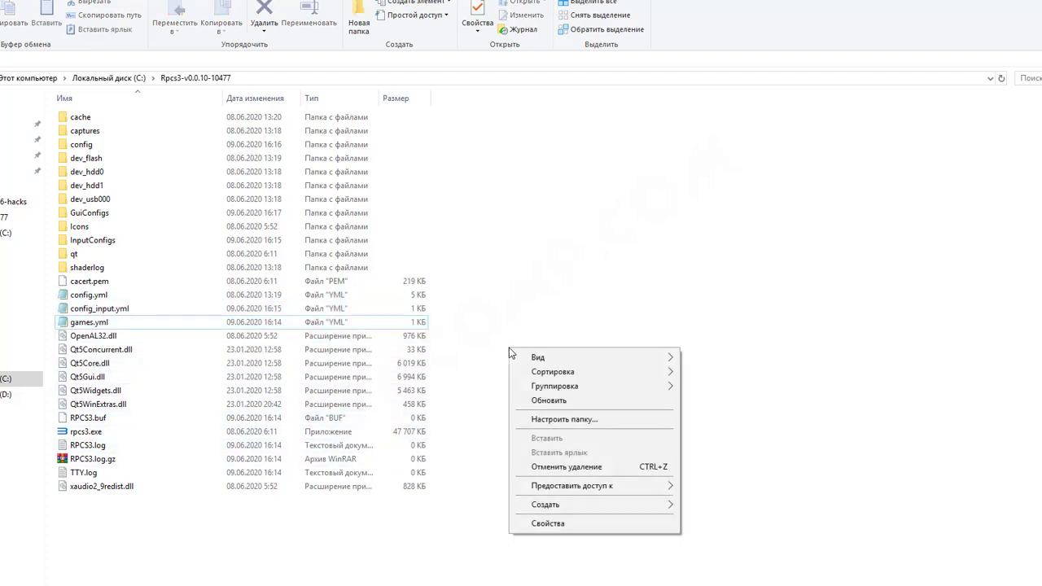
pyautogui.moveTo(575, 508)
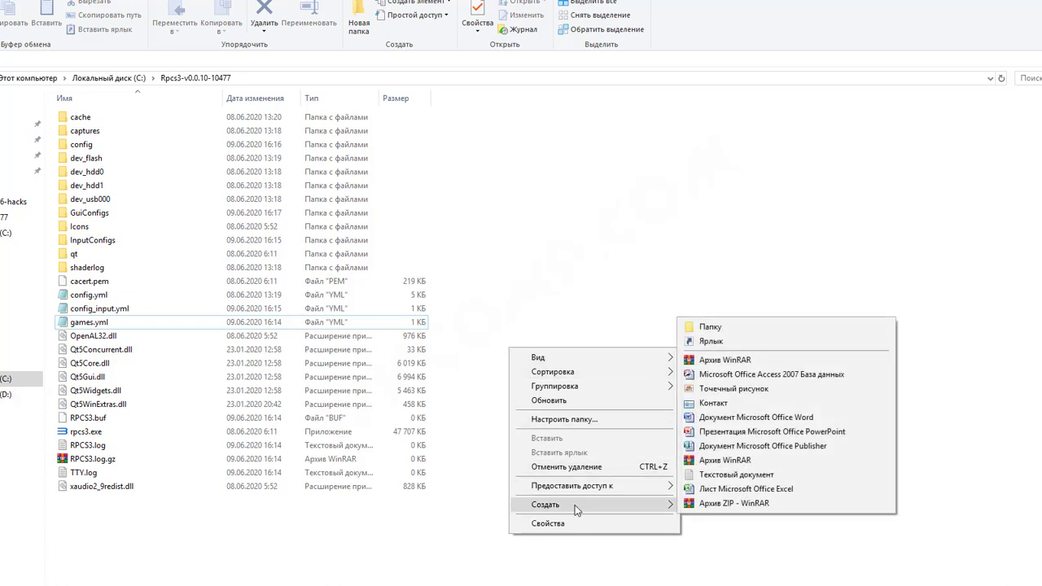
pyautogui.click(723, 476)
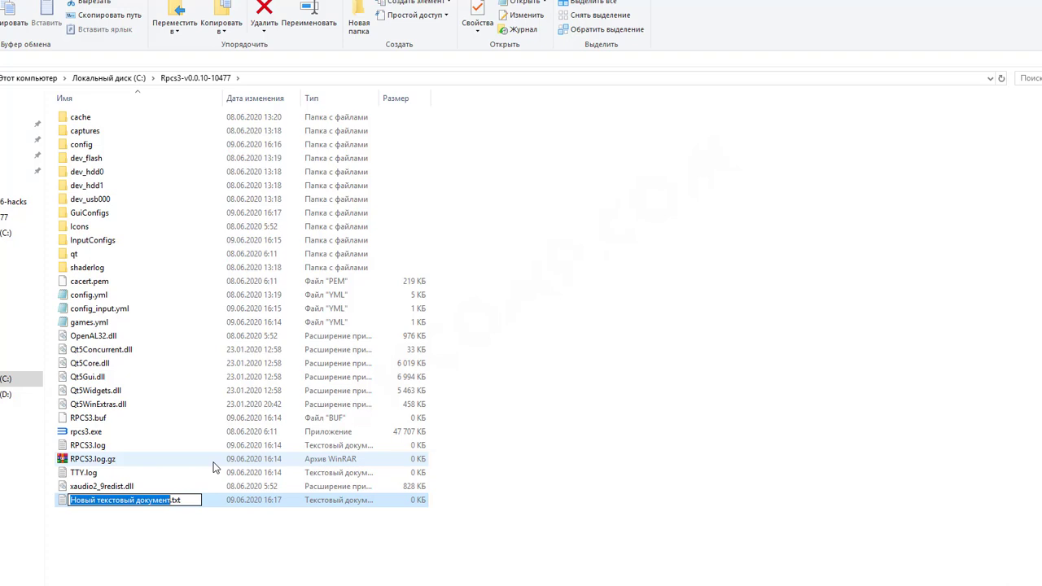
pyautogui.write('patch')
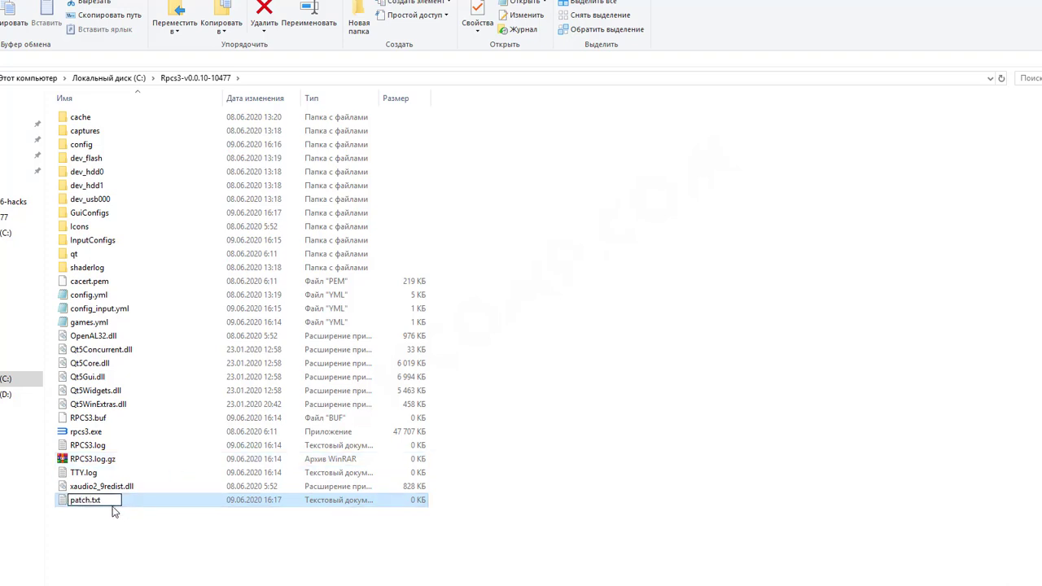
pyautogui.press('BackSpace')
pyautogui.press('BackSpace')
pyautogui.press('BackSpace')
pyautogui.write('yml')
pyautogui.press('Return')
pyautogui.click(593, 316)
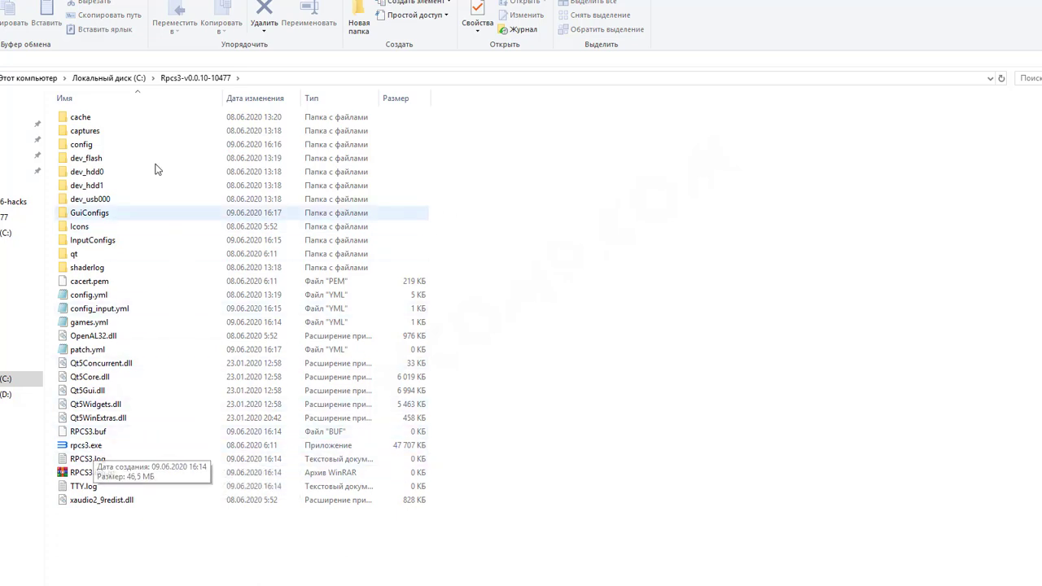
# - Find the File Explorer view option that controls whether file name extensions are shown
pyautogui.hotkey('alt', 'v')
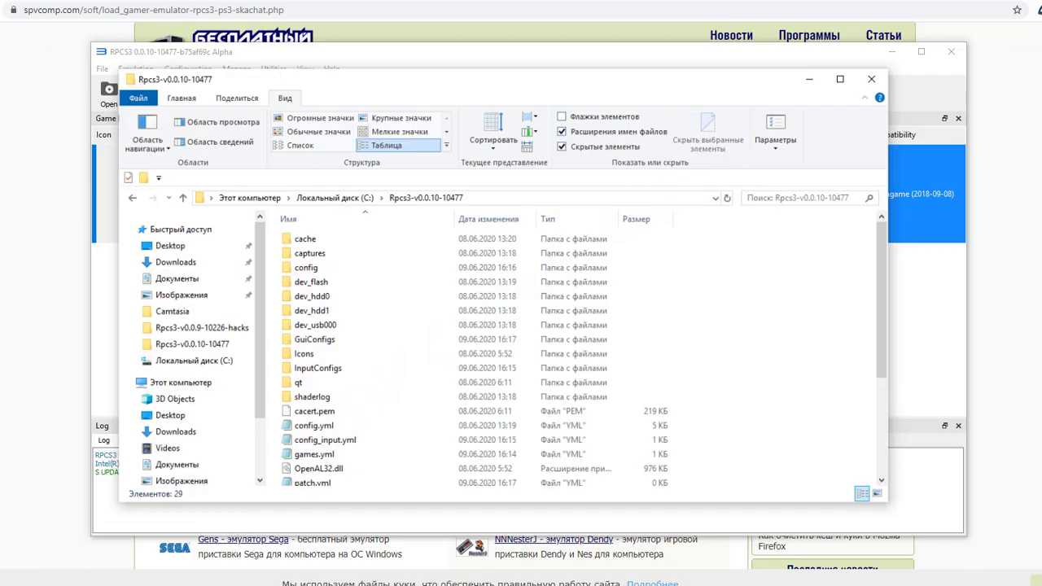
pyautogui.click(279, 126)
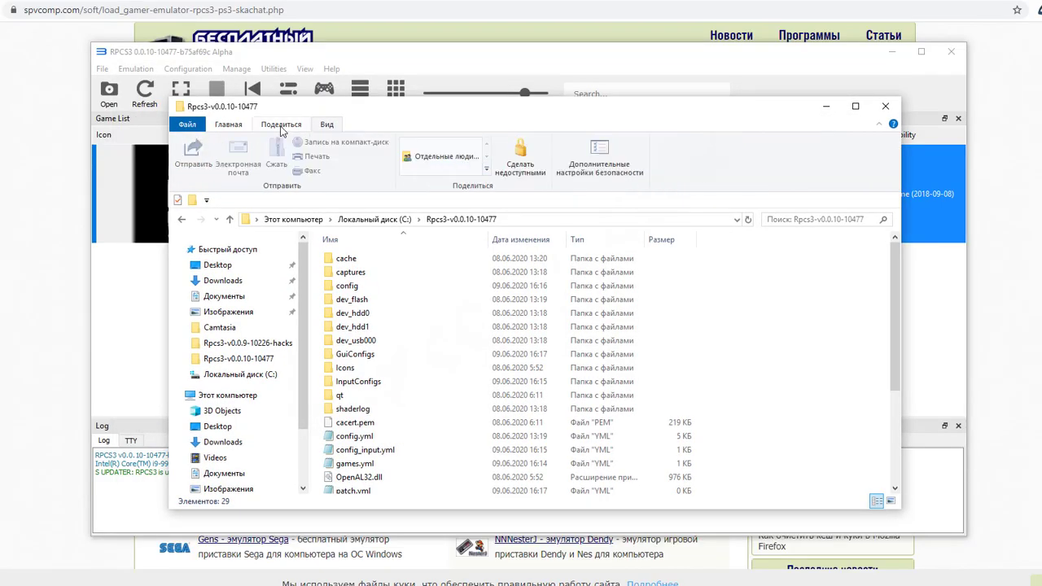
pyautogui.click(240, 126)
pyautogui.click(325, 125)
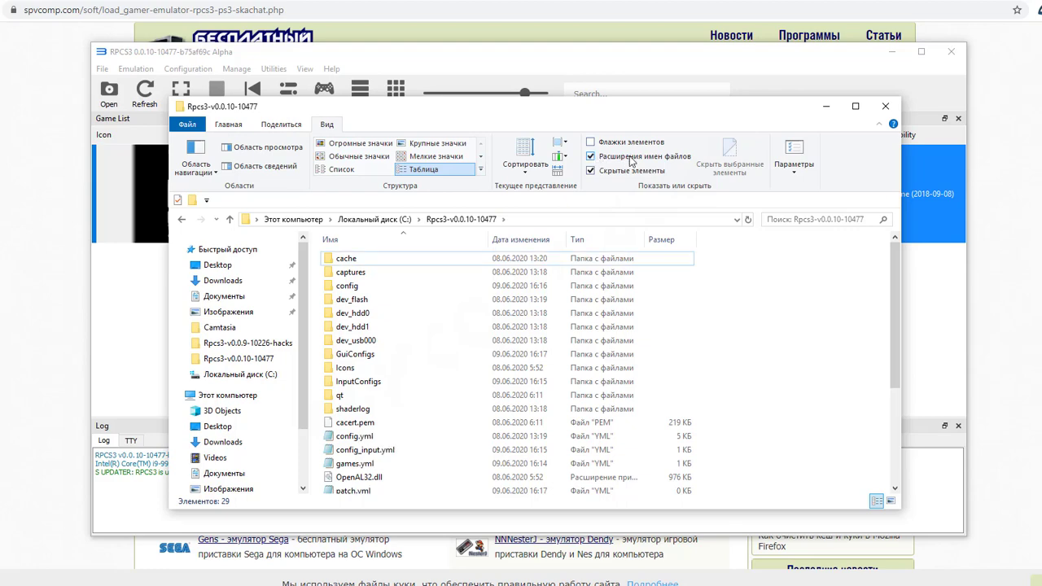
# - Maximize the Rpcs3-v0.0.10-10477 folder window, open patch.yml in Notepad to check its contents, and close it
pyautogui.click(855, 106)
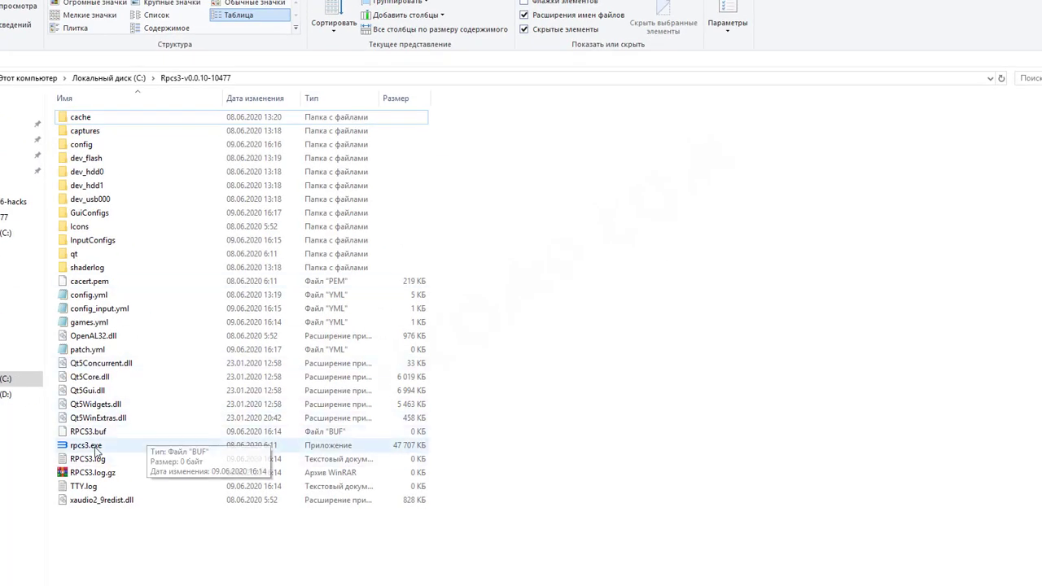
pyautogui.doubleClick(95, 448)
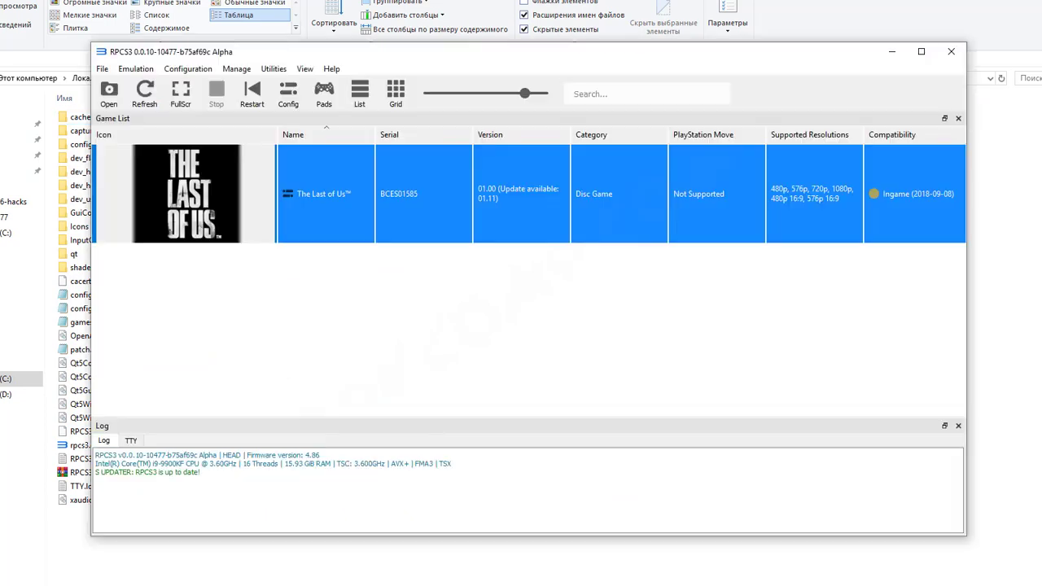
pyautogui.click(79, 349)
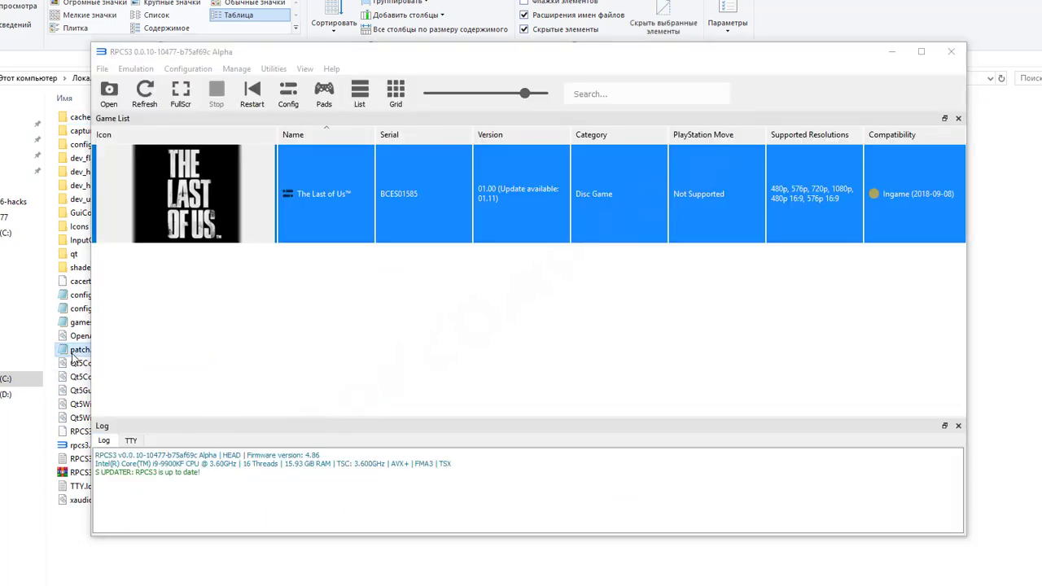
pyautogui.hotkey('alt', 'Tab')
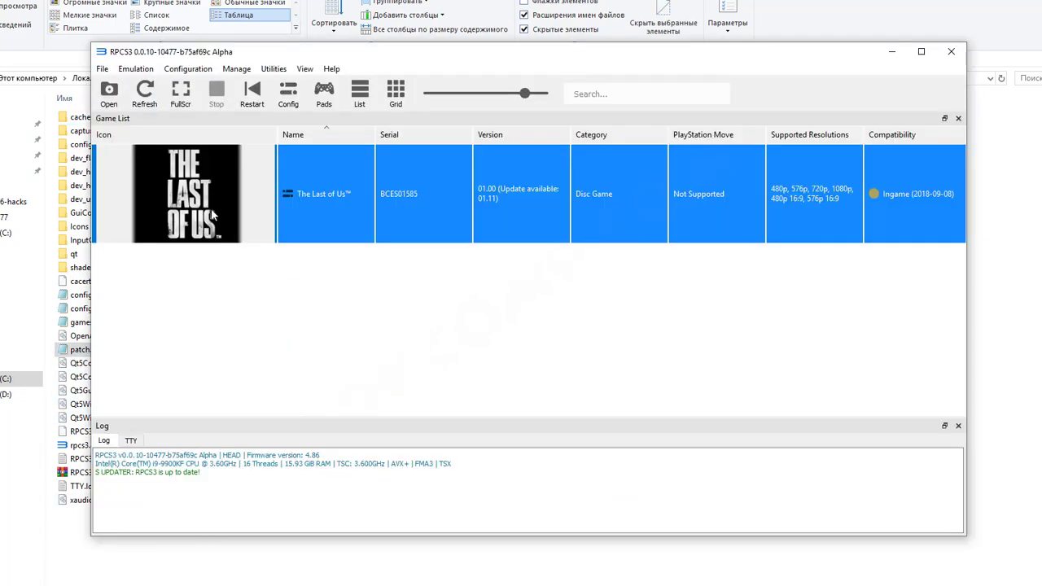
pyautogui.rightClick(206, 198)
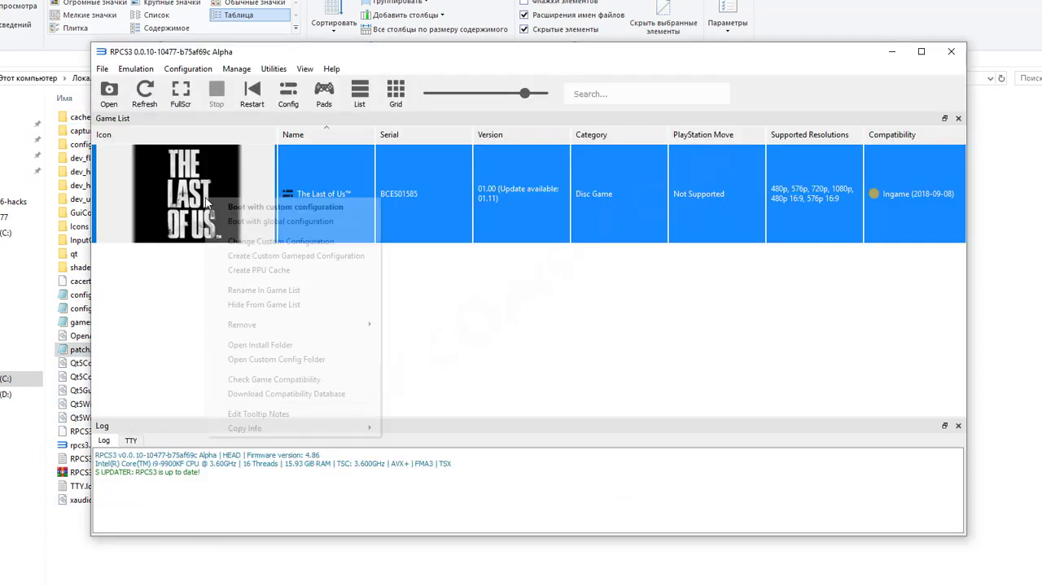
pyautogui.doubleClick(73, 349)
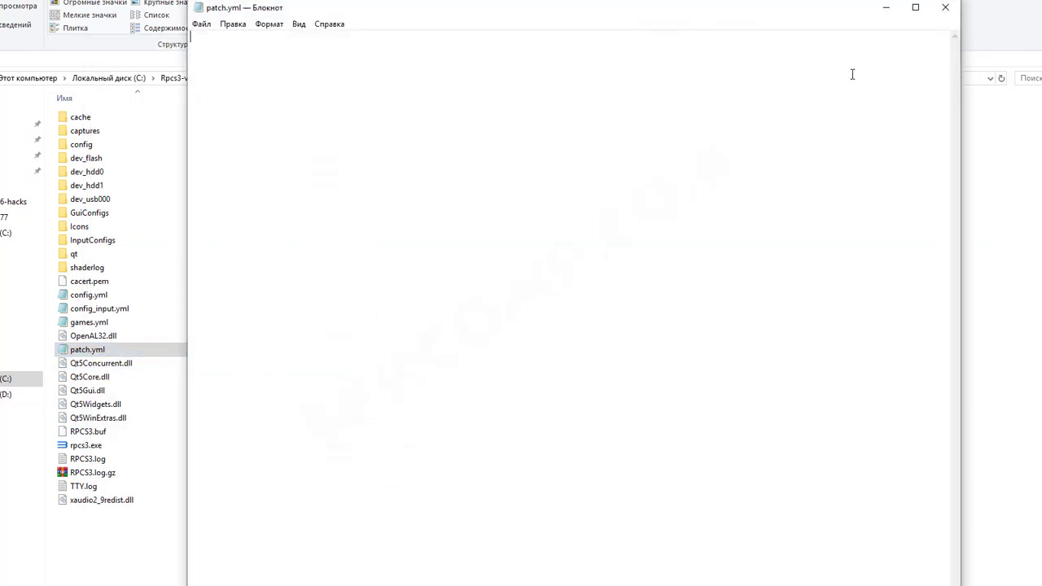
pyautogui.click(945, 10)
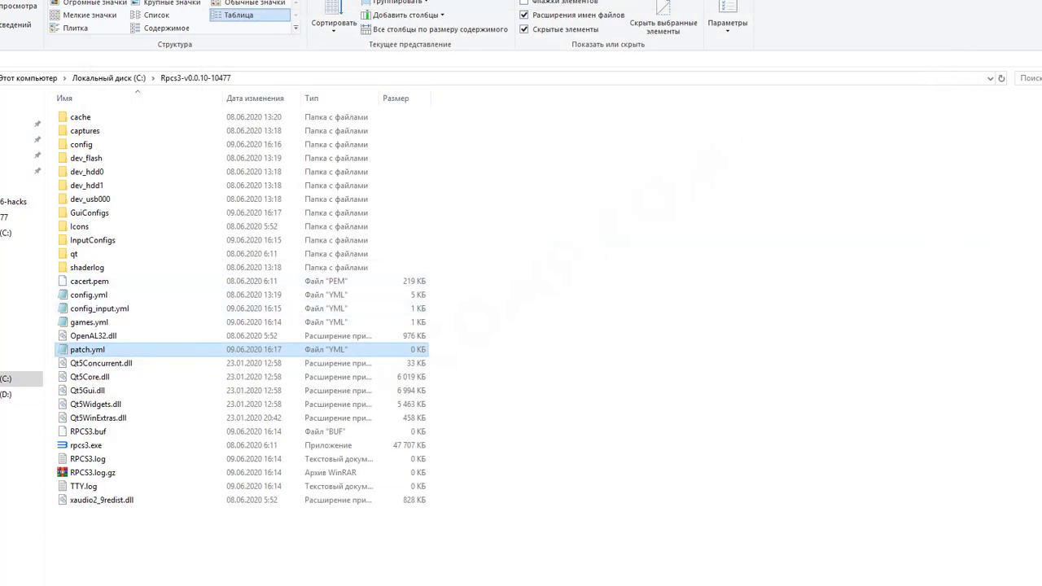
# - Switch to RPCS3 and boot The Last of Us with the custom configuration
pyautogui.hotkey('alt', 'Tab')
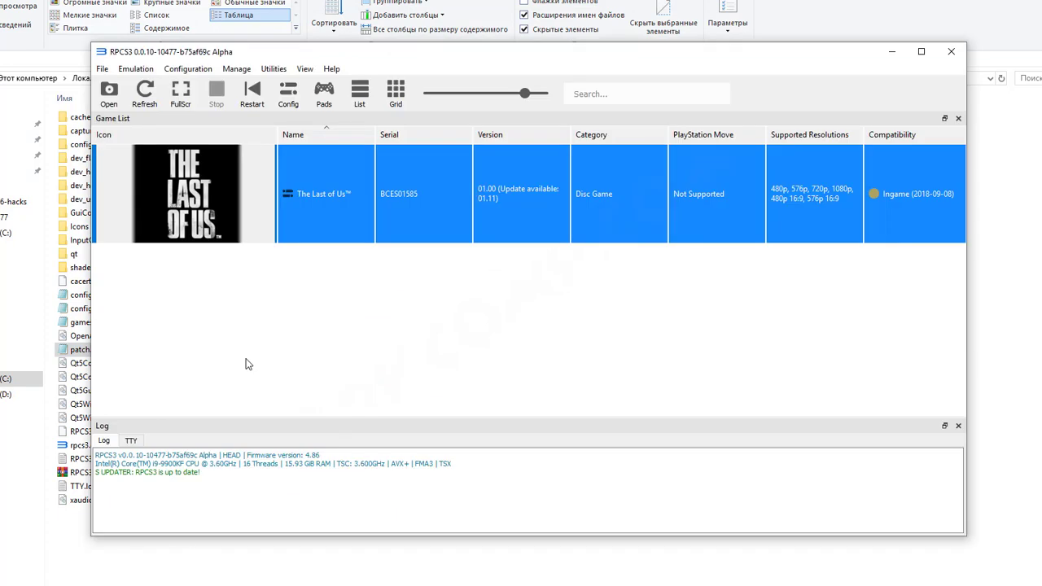
pyautogui.rightClick(320, 201)
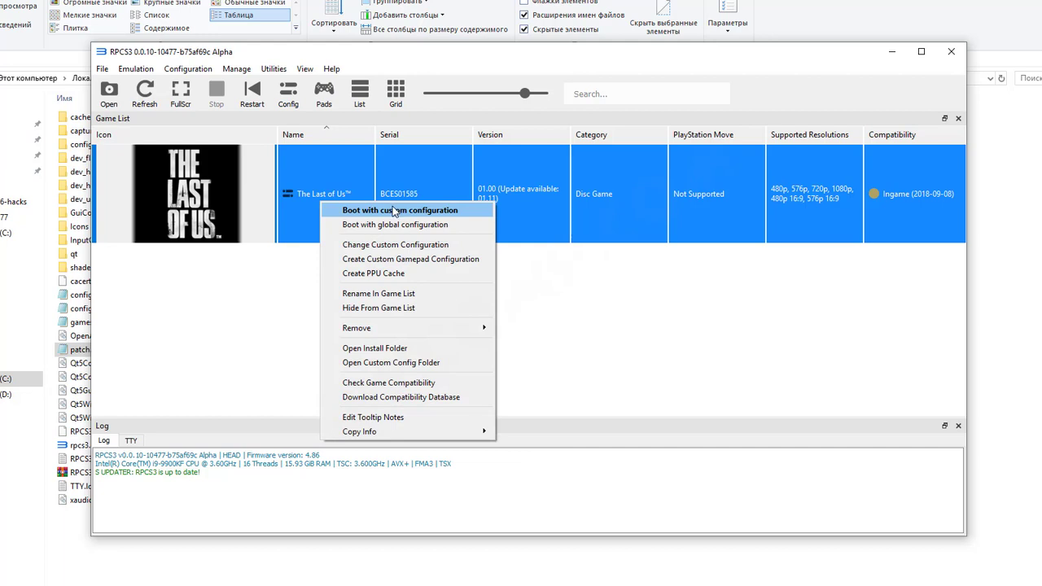
pyautogui.rightClick(182, 196)
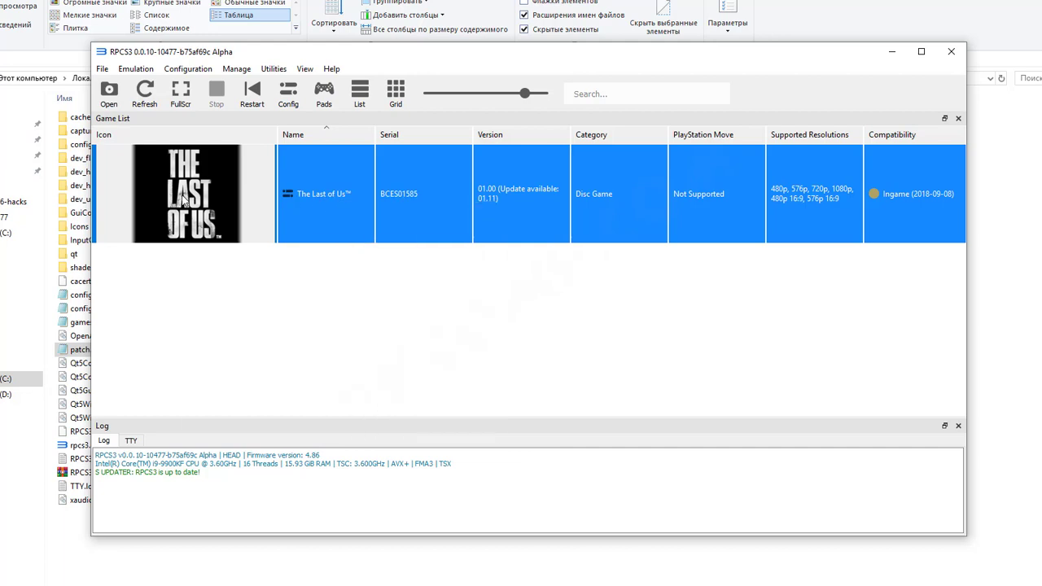
pyautogui.rightClick(191, 189)
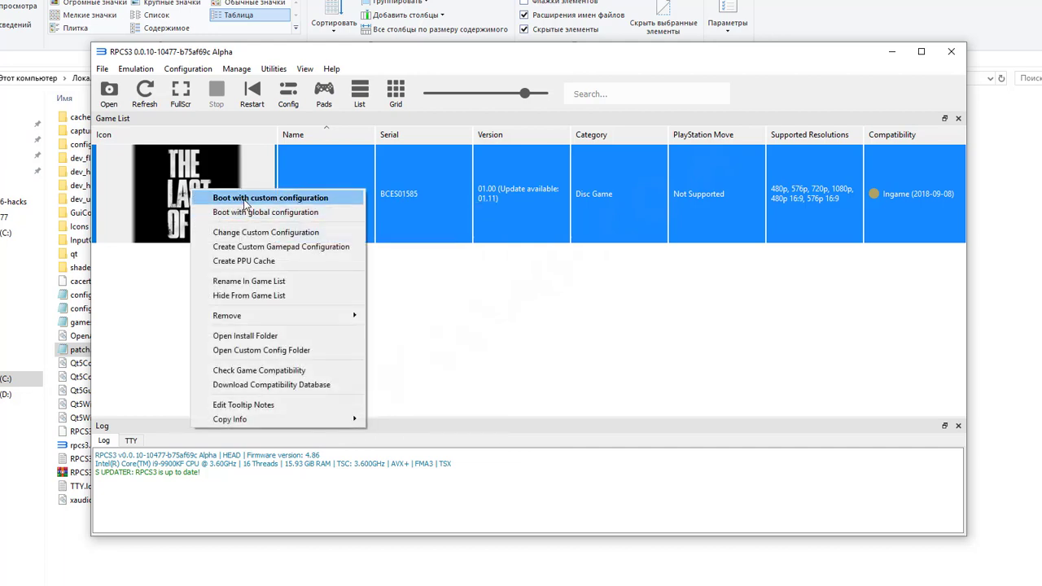
pyautogui.click(267, 199)
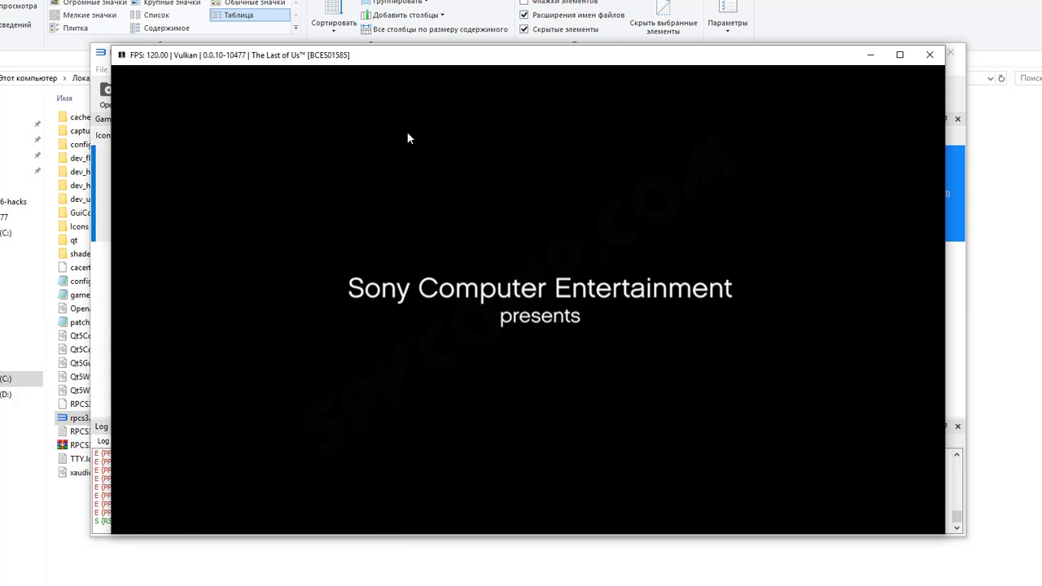
# - Start a game in The Last of Us to test the opening scene, and stop its emulation
pyautogui.press('Return')
pyautogui.press('Down')
pyautogui.press('Down')
pyautogui.press('x')
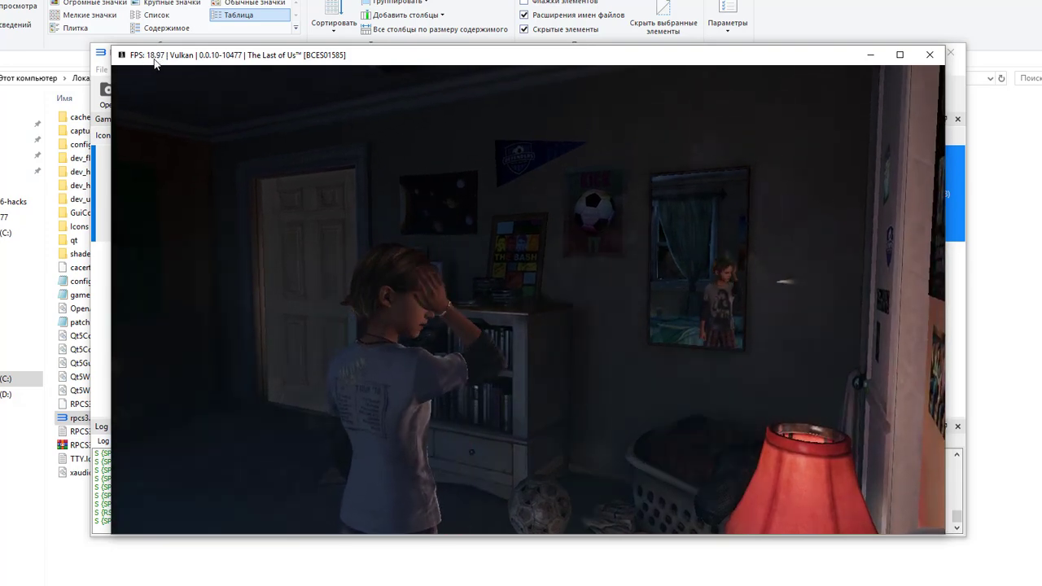
pyautogui.click(105, 61)
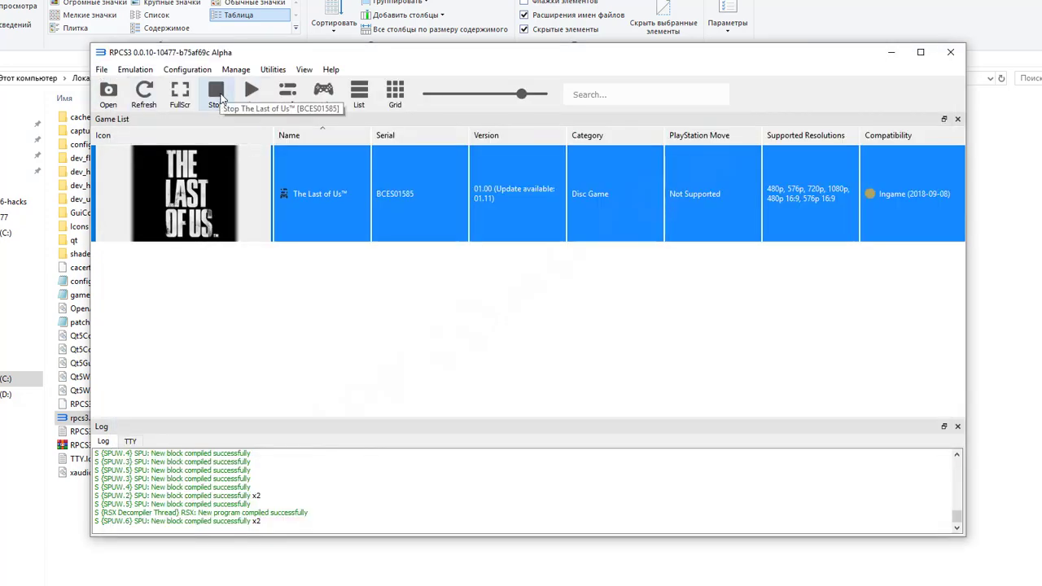
pyautogui.click(217, 93)
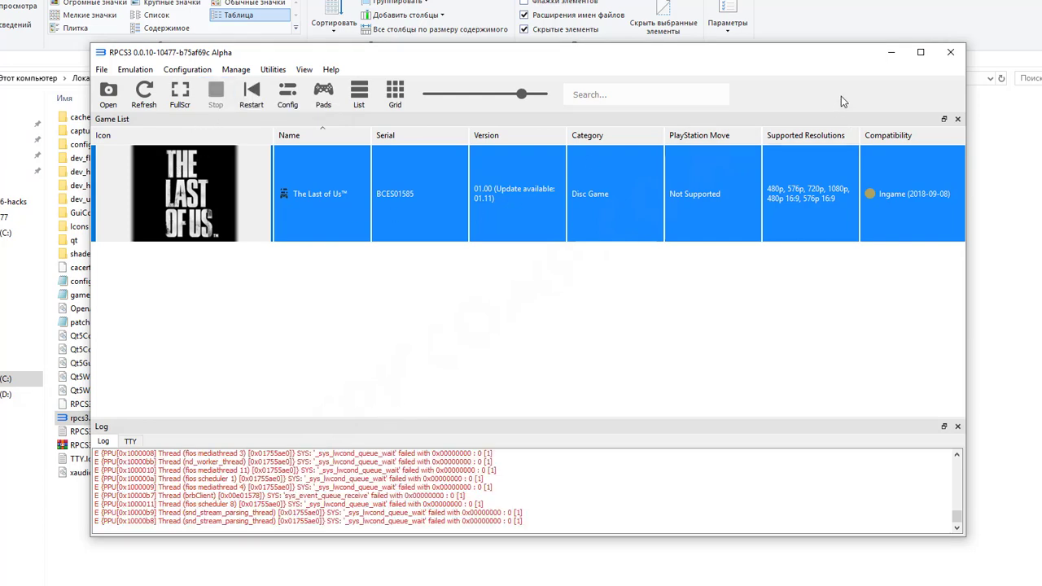
# - Paste the BCES01585 v1.00, v1.06 and v1.11 patch code into patch.yml, save it and reopen the file briefly to check it
pyautogui.doubleClick(73, 322)
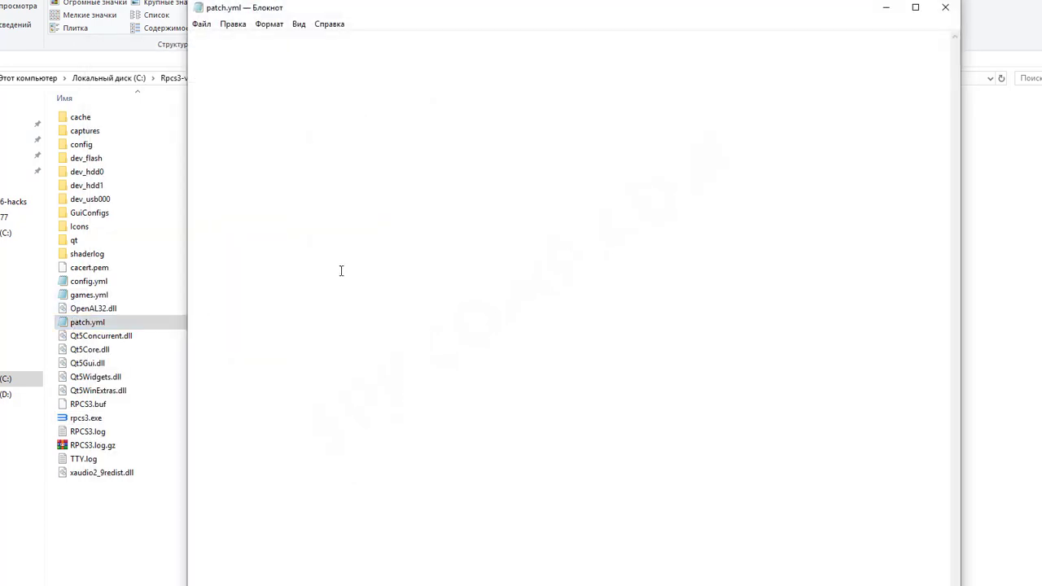
pyautogui.hotkey('ctrl', 'End')
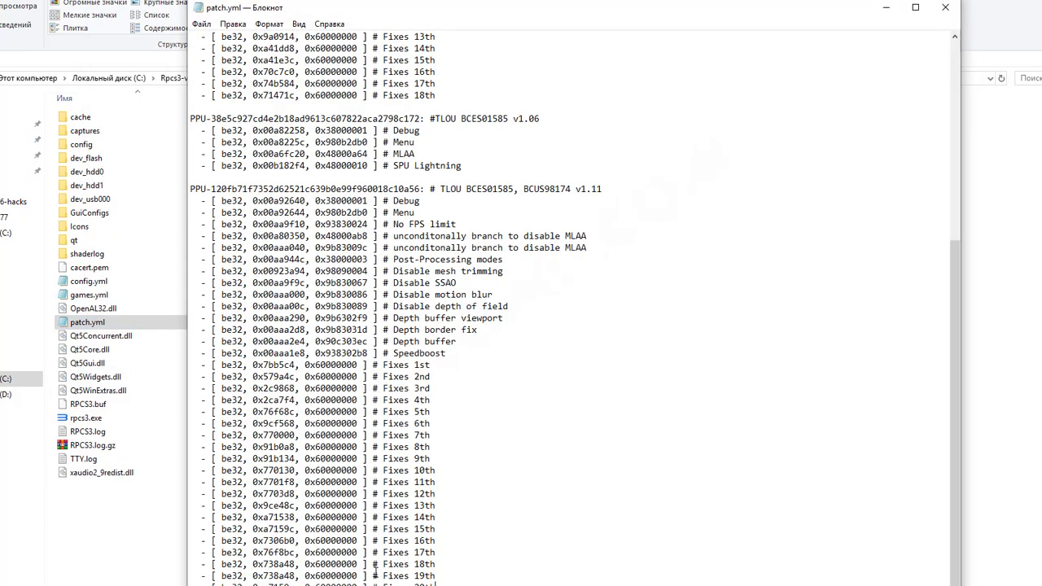
pyautogui.scroll(9, 350, 243)
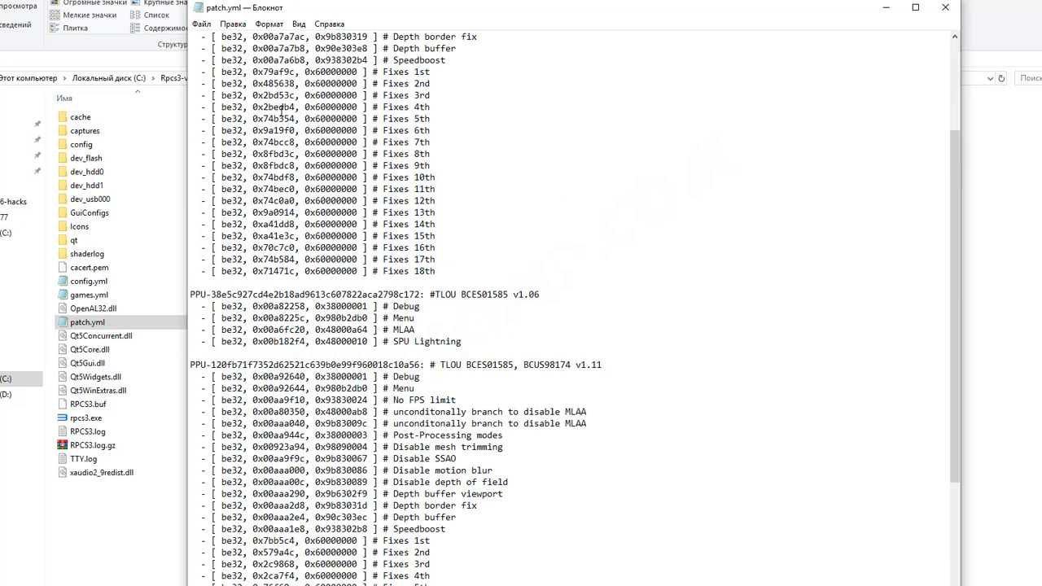
pyautogui.click(201, 24)
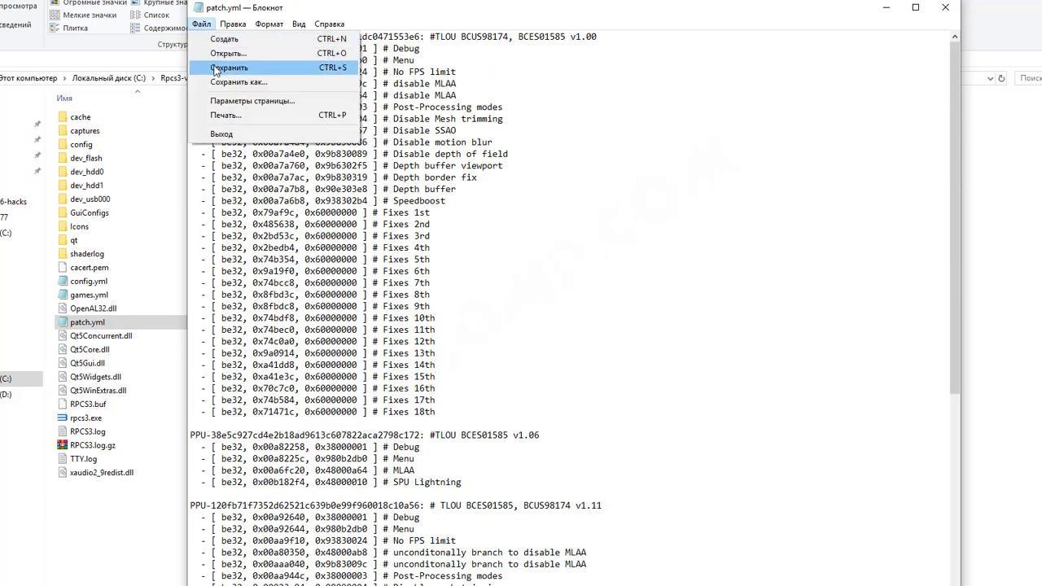
pyautogui.click(229, 67)
pyautogui.click(945, 7)
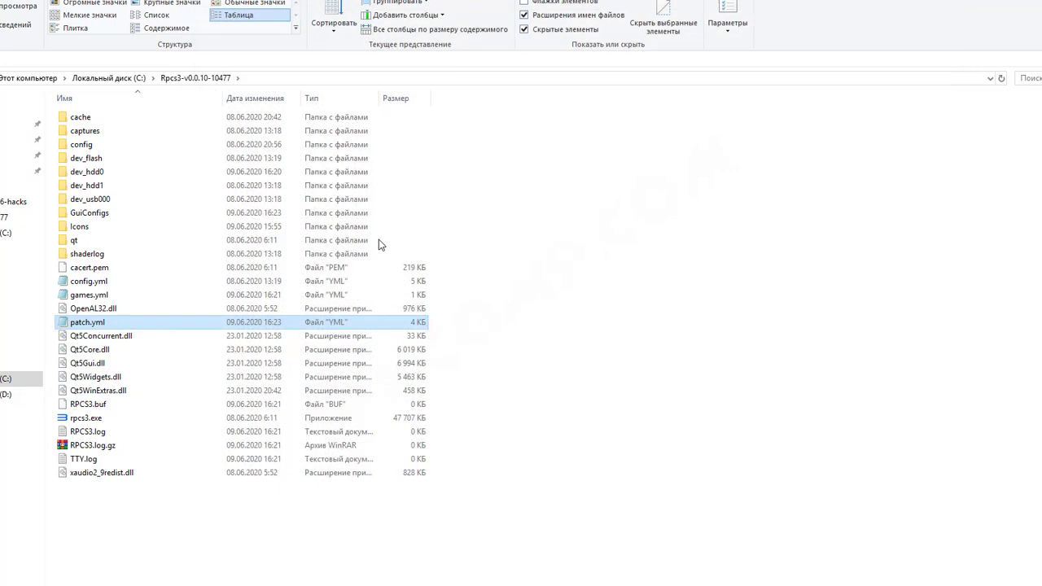
pyautogui.doubleClick(101, 325)
pyautogui.click(944, 8)
# - Close RPCS3 and relaunch it from rpcs3.exe in the Rpcs3-v0.0.10-10477 folder
pyautogui.hotkey('alt', 'Tab')
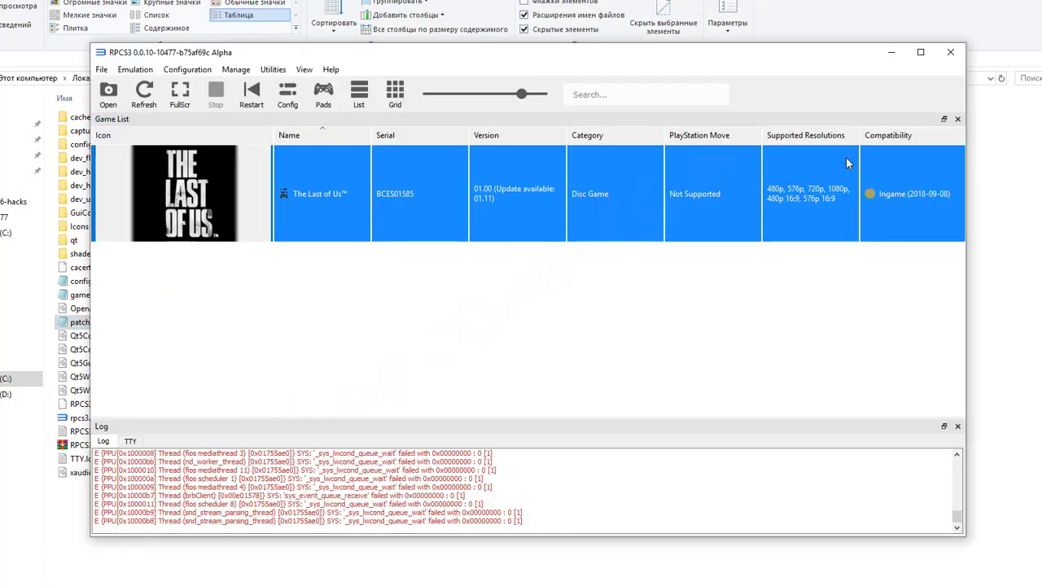
pyautogui.click(950, 53)
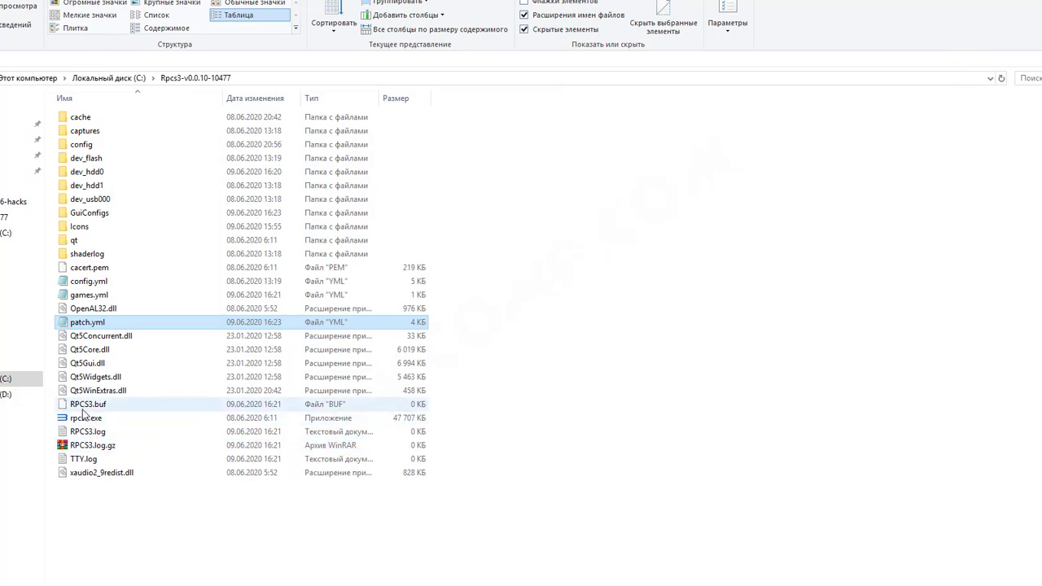
pyautogui.click(85, 404)
pyautogui.doubleClick(85, 418)
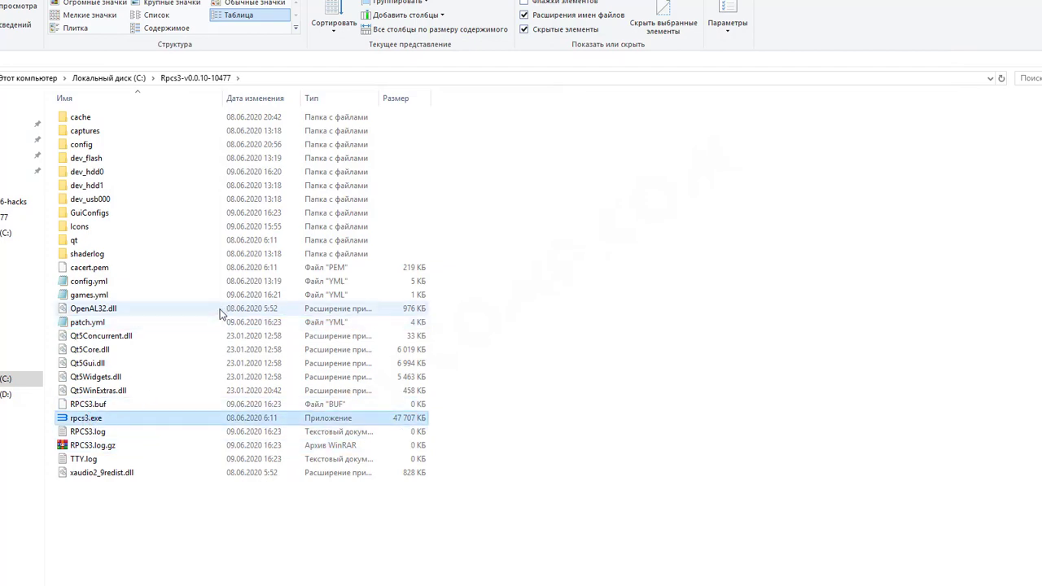
# - Boot The Last of Us with the custom configuration in the restarted emulator
pyautogui.click(226, 205)
pyautogui.rightClick(223, 206)
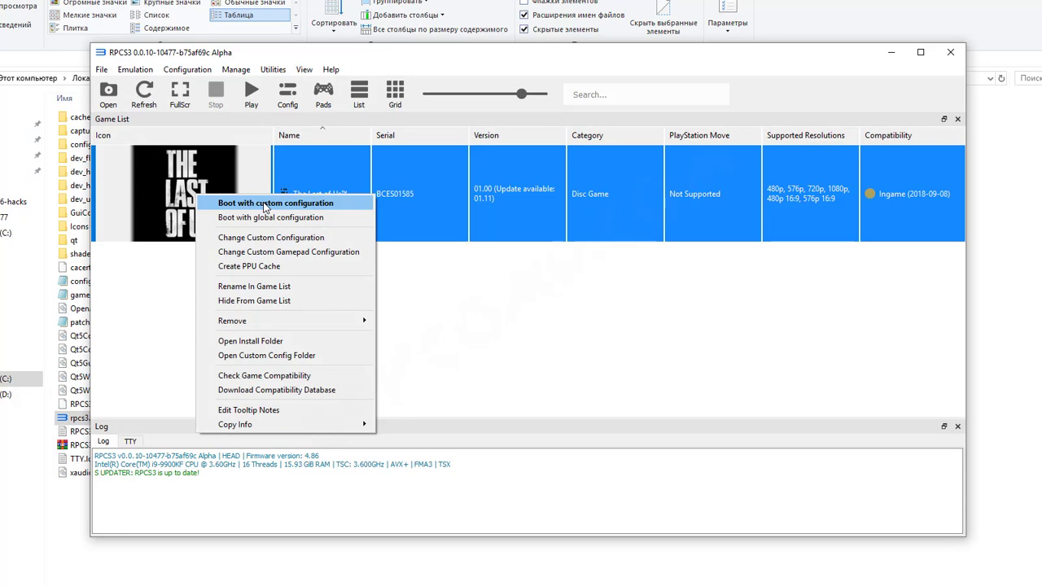
pyautogui.click(265, 205)
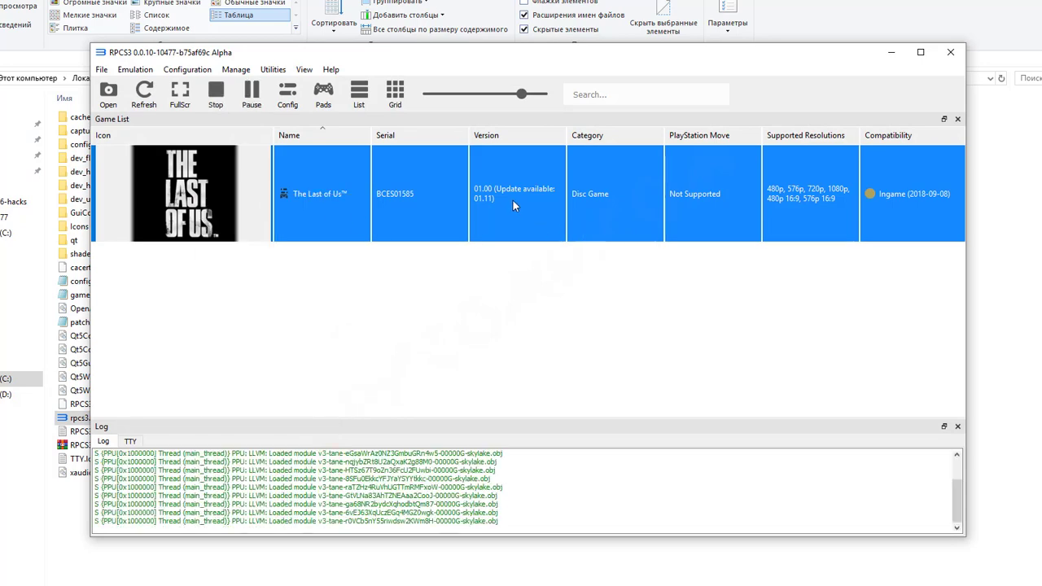